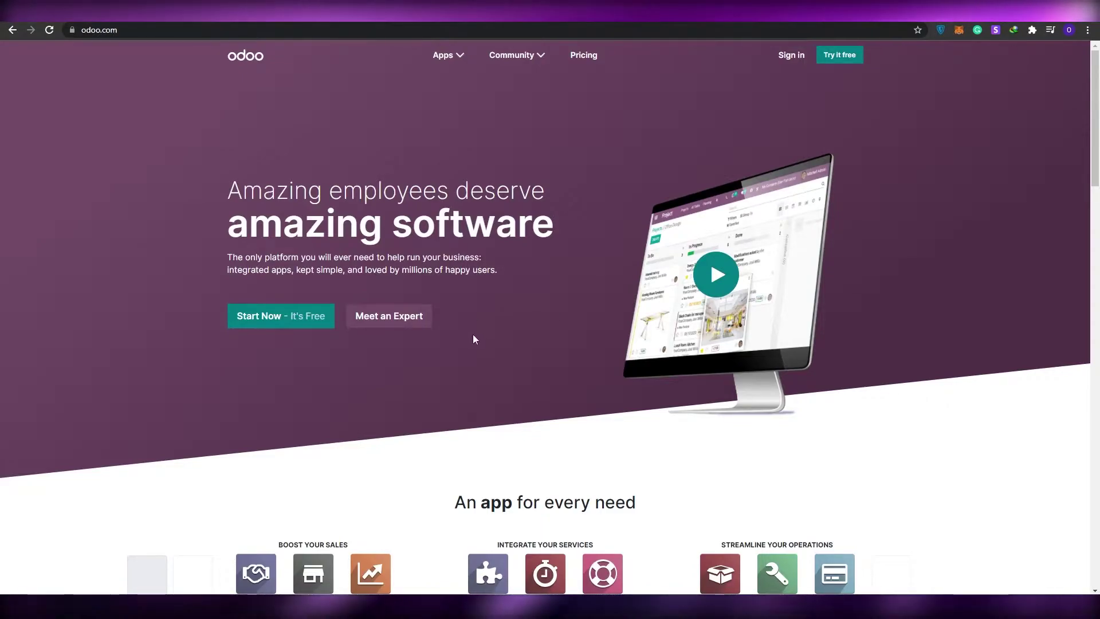
Start an Odoo free trial with CRM selected as the only app
left_click(281, 317)
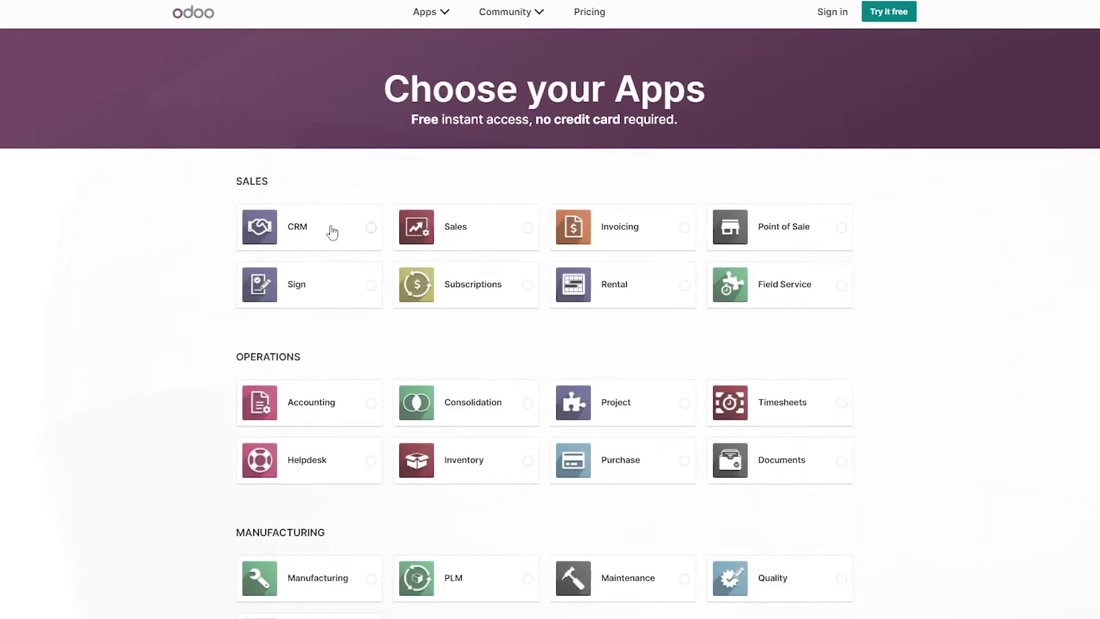
left_click(372, 231)
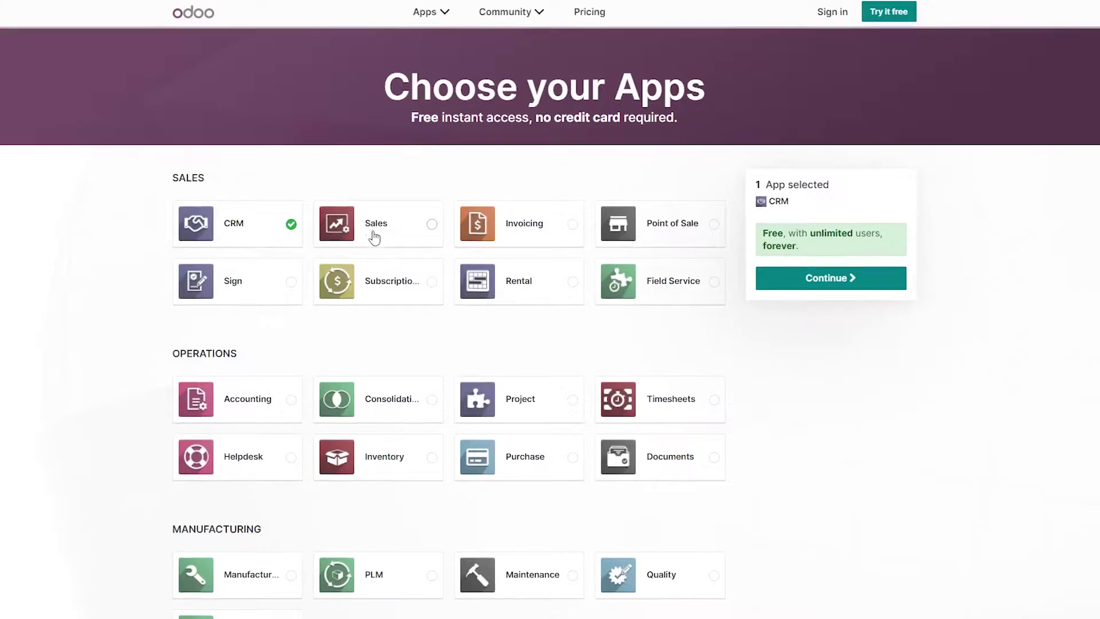
scroll(427, 519, "down", 4)
scroll(324, 447, "down", 4)
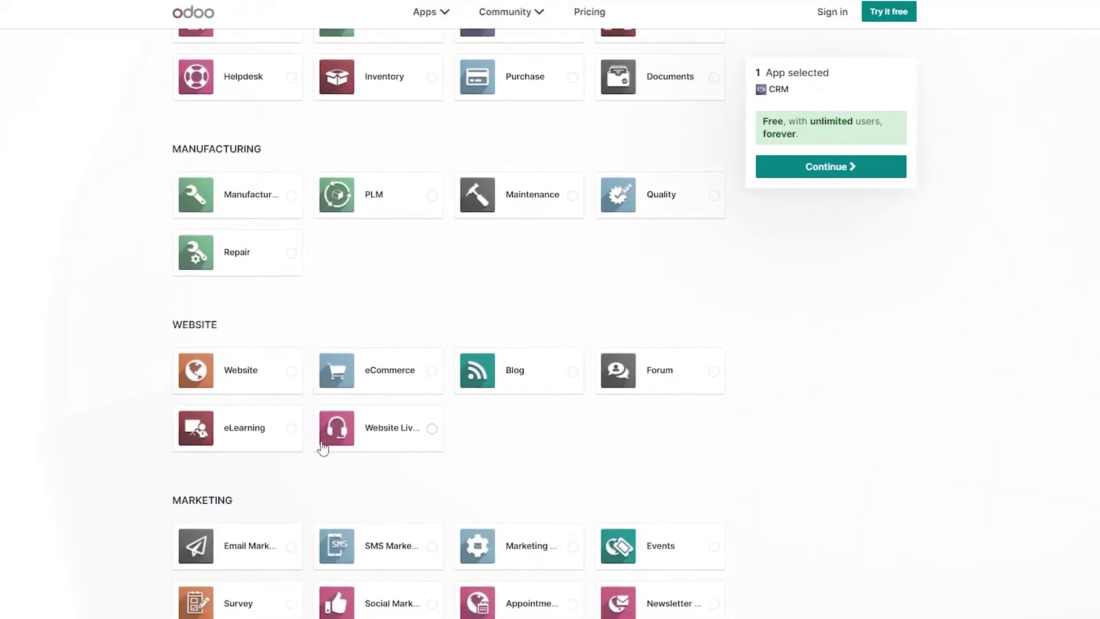
scroll(1062, 391, "down", 3)
scroll(803, 412, "down", 3)
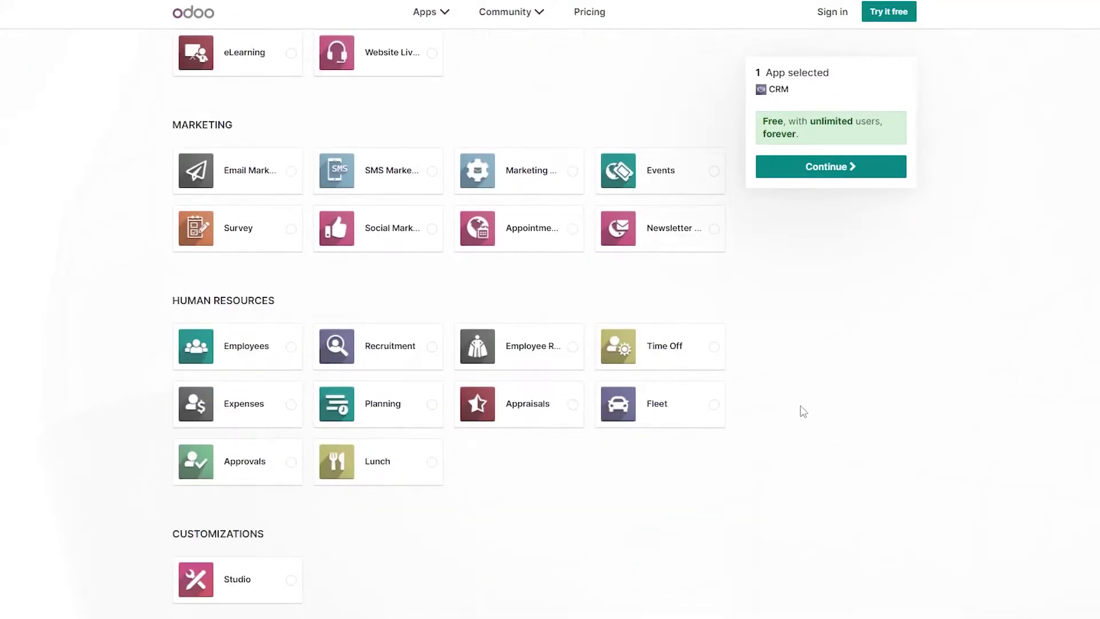
scroll(771, 490, "up", 15)
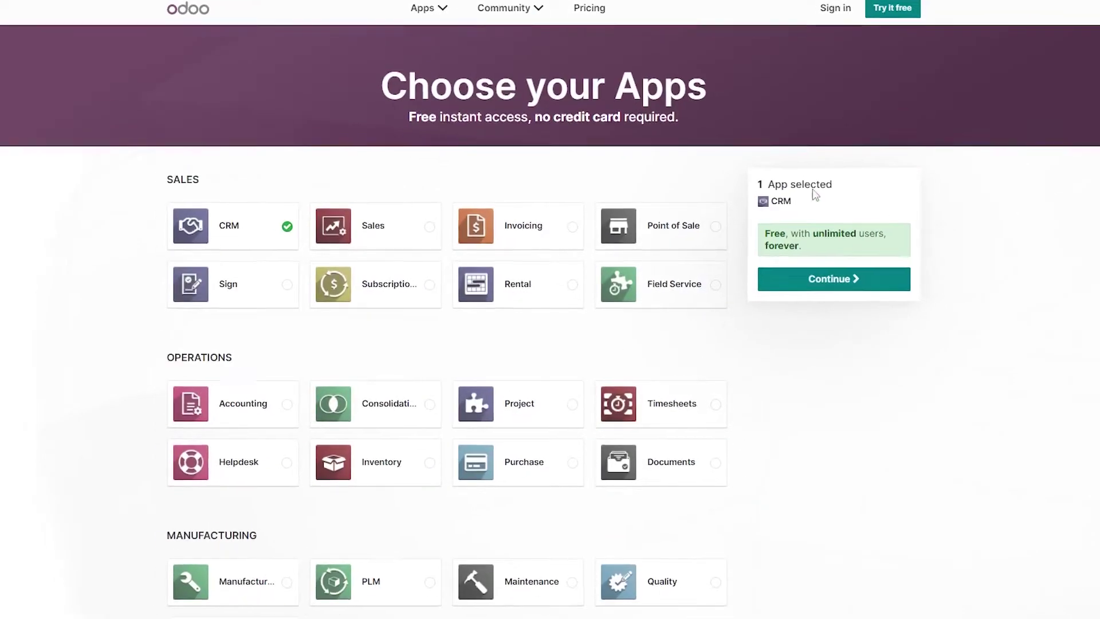
Submit the sign-up form and open the database activation link from the confirmation email
left_click(901, 268)
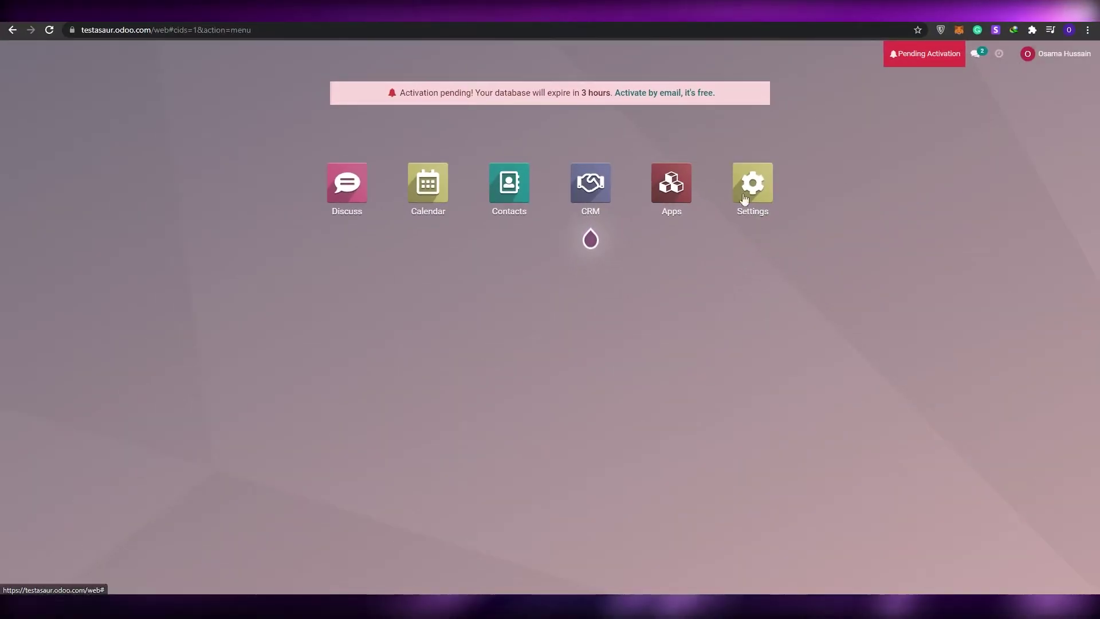
left_click(655, 95)
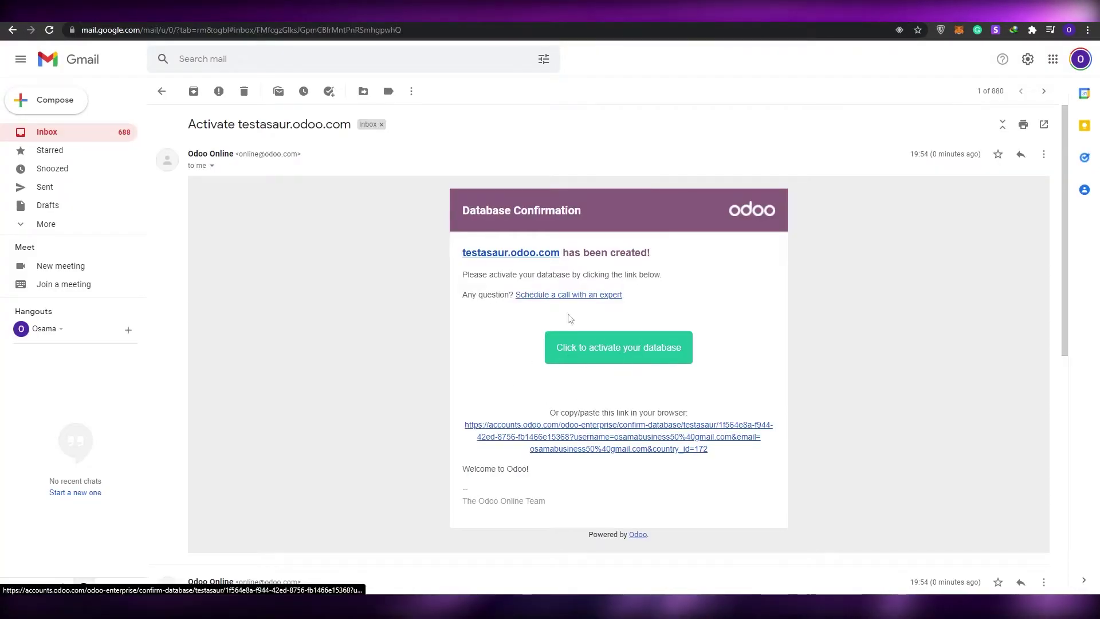
left_click(597, 353)
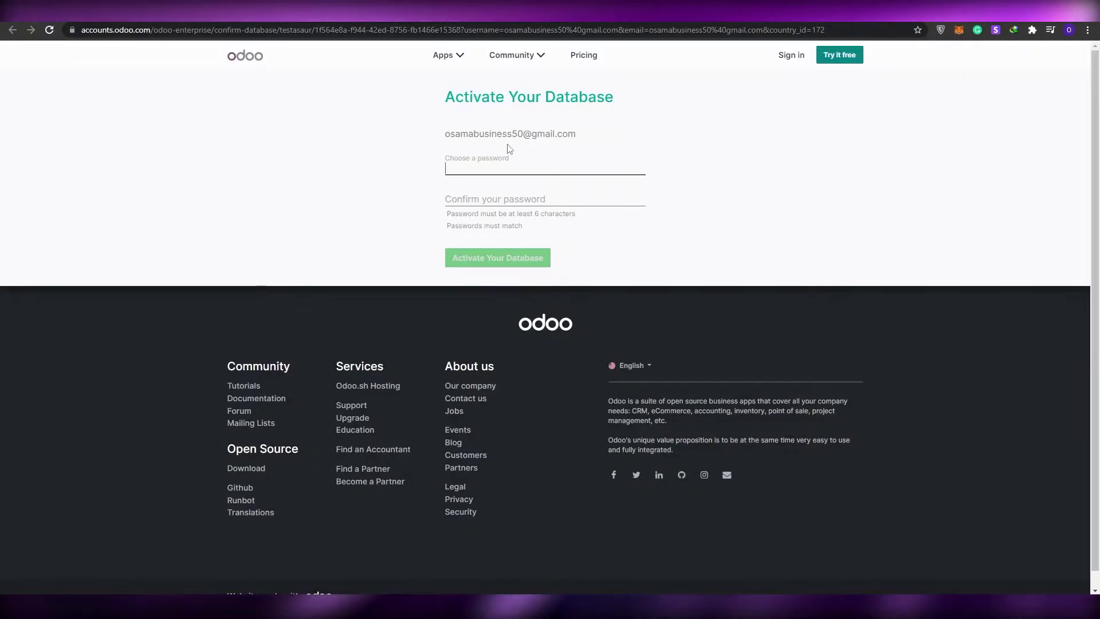
Activate the database with Chrome's suggested password, invite two colleagues, and enter testasaur.odoo.com
left_click(491, 166)
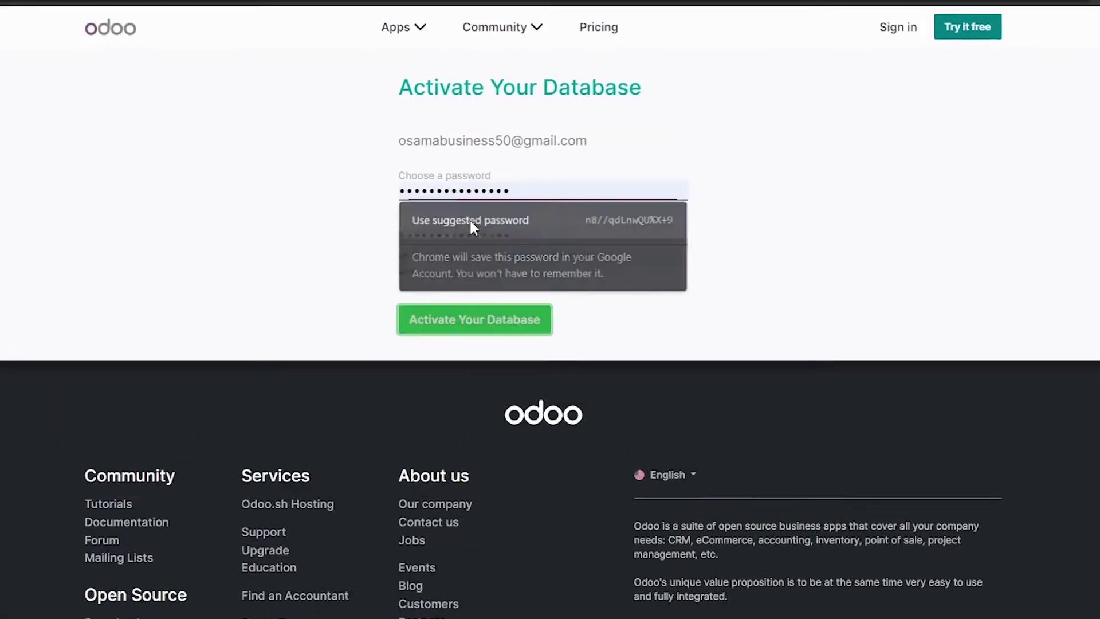
left_click(471, 223)
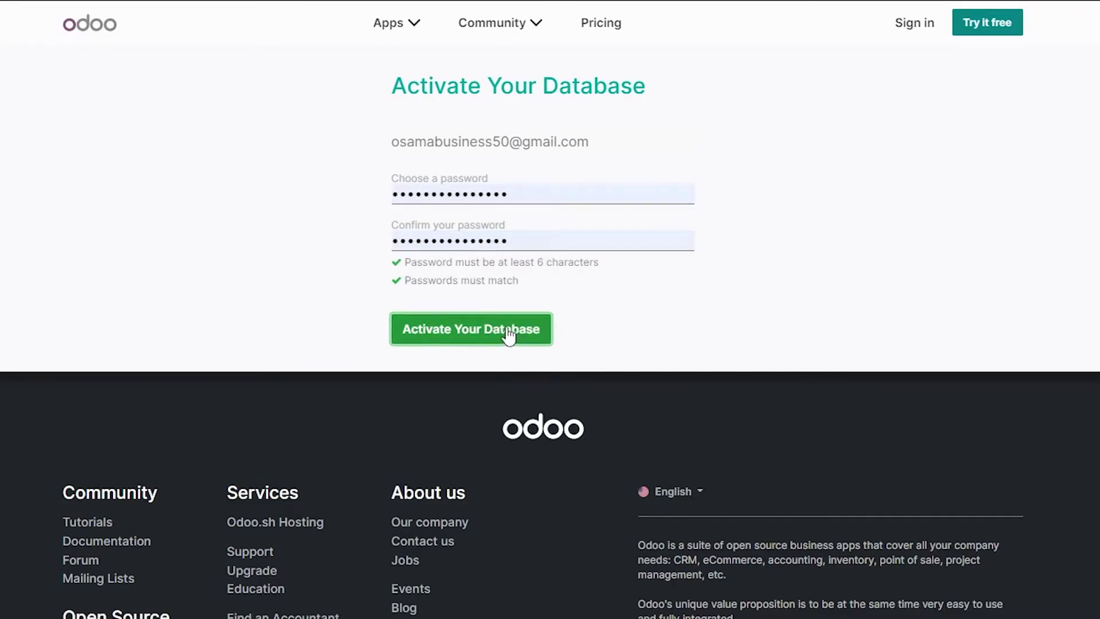
left_click(462, 338)
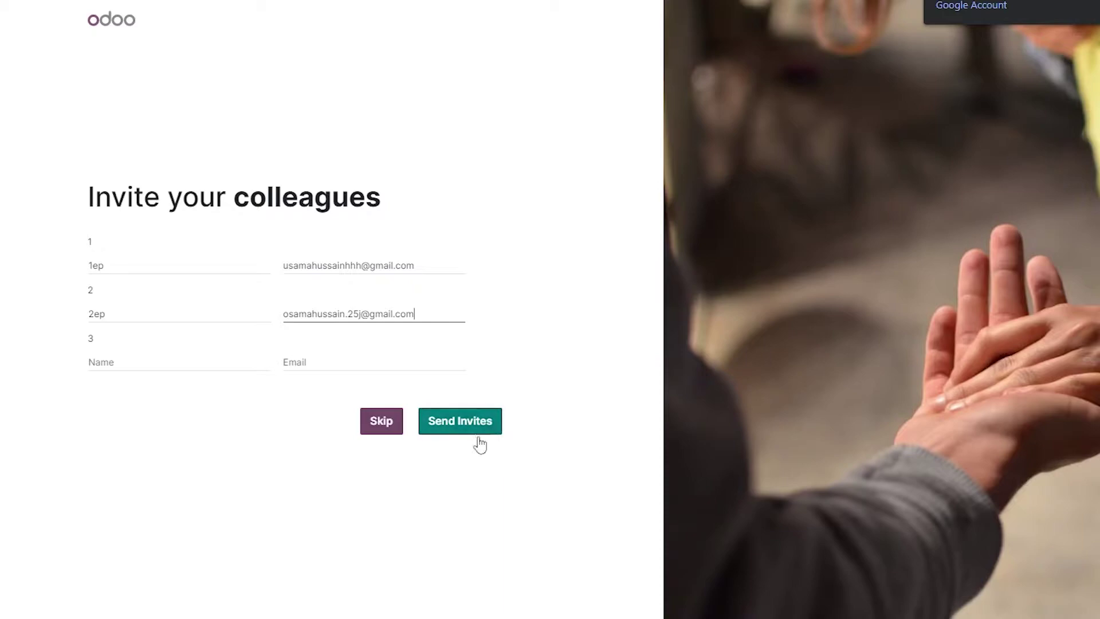
left_click(481, 425)
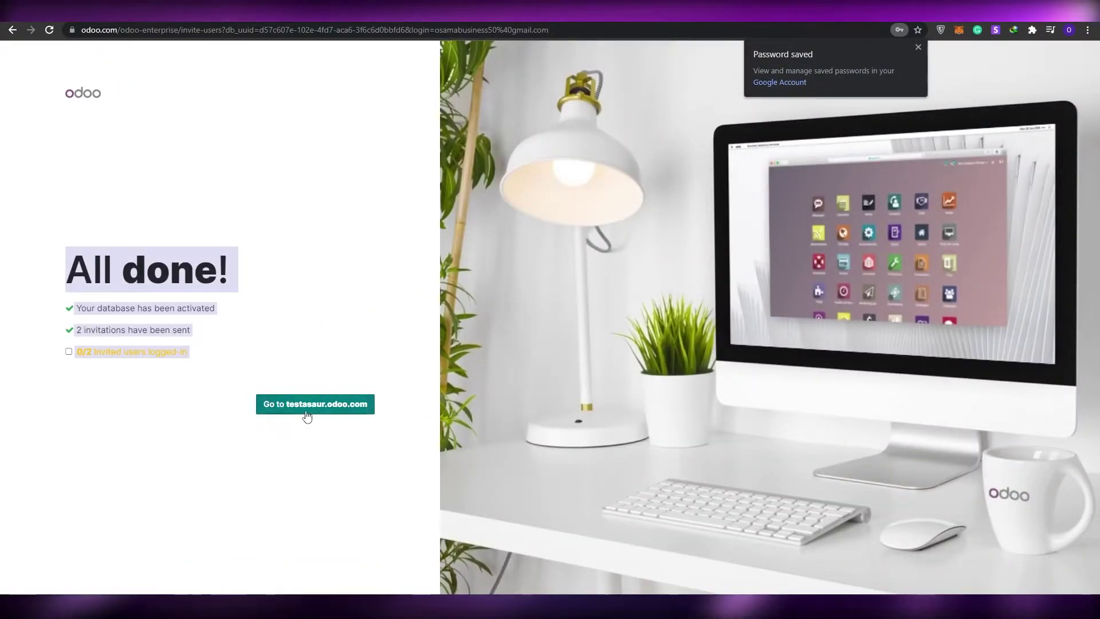
left_click(343, 411)
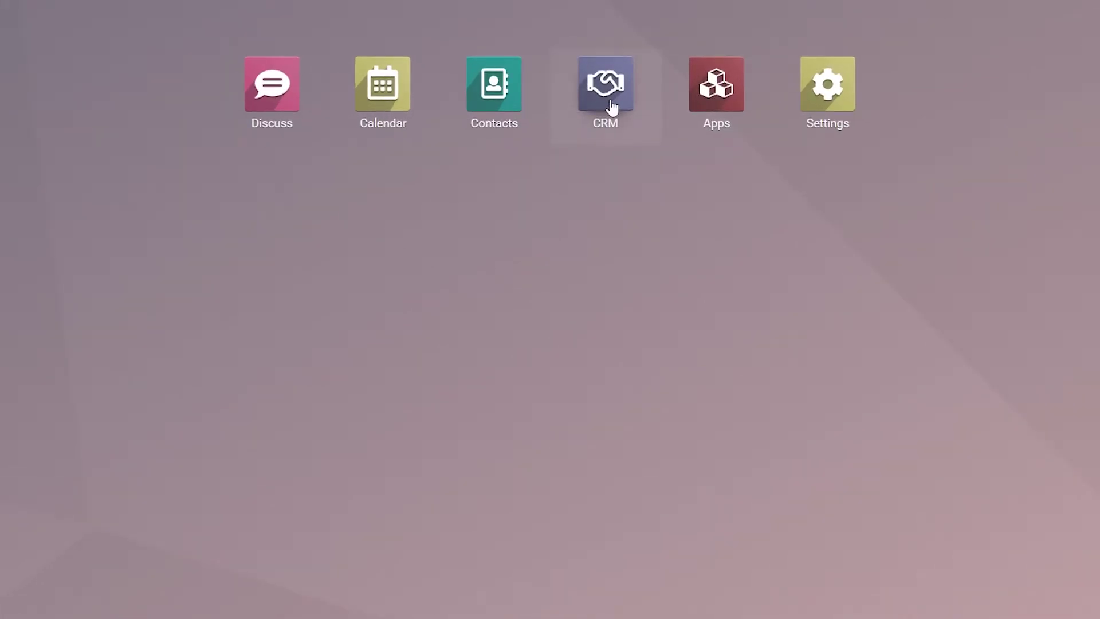
Open the CRM app and reload its Pipeline page
left_click(570, 133)
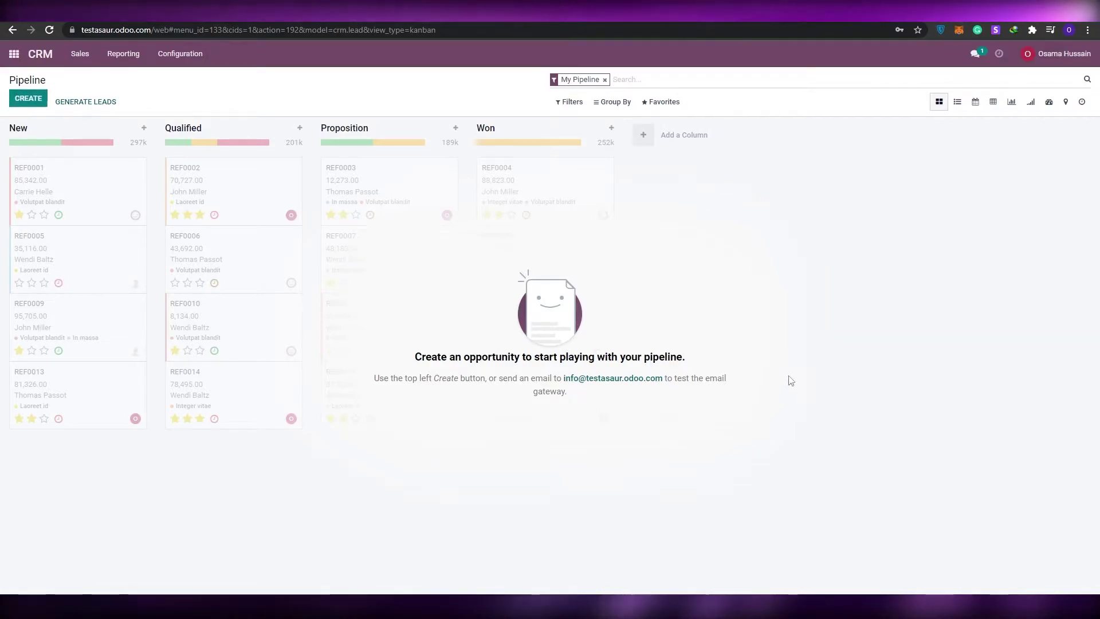
key("F5")
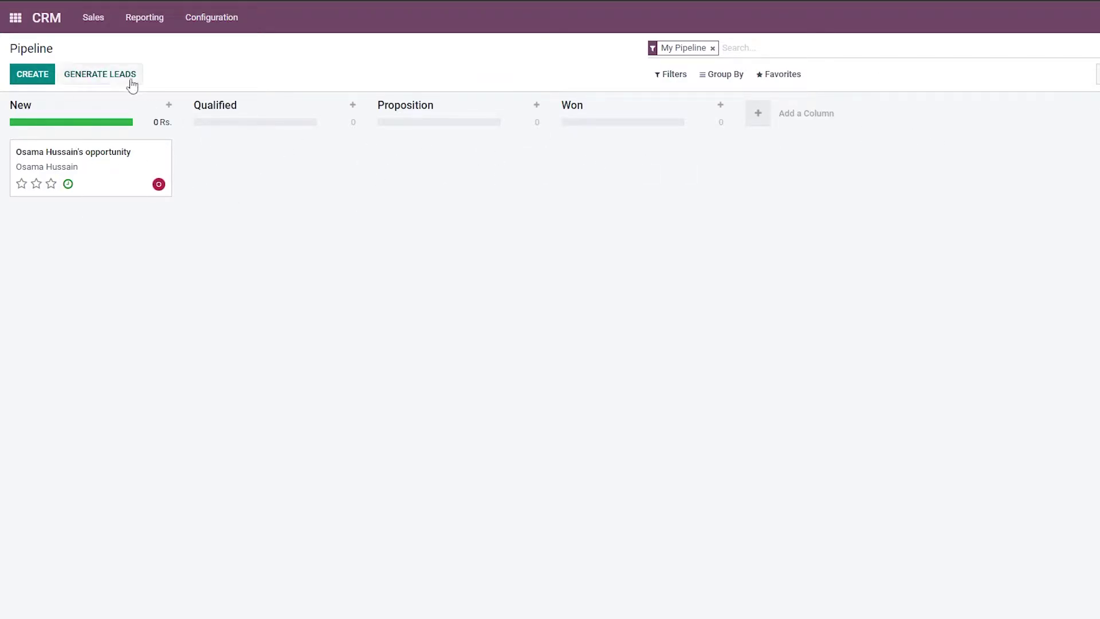
Create Testasaur's opportunity with a phone number, 1,000 Rs. expected revenue and two stars
left_click(33, 76)
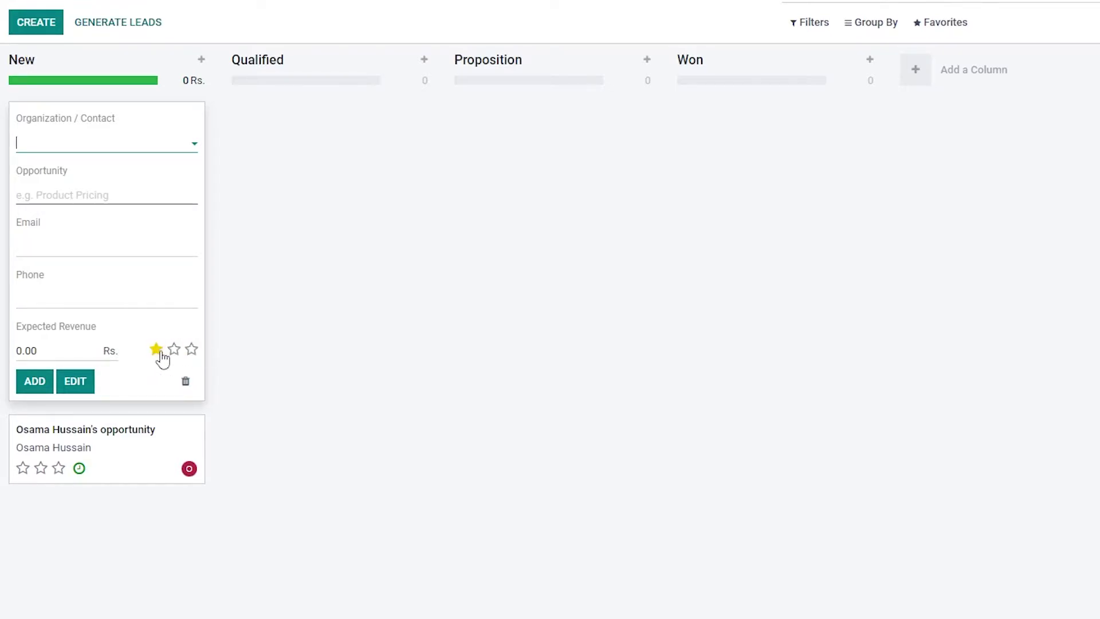
left_click(42, 145)
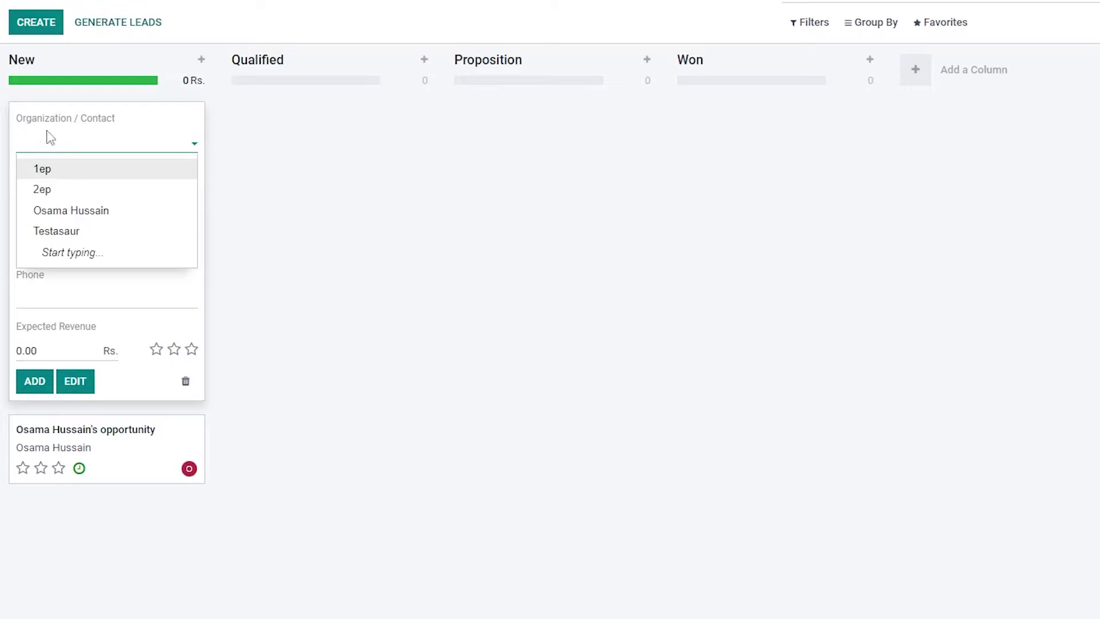
left_click(77, 232)
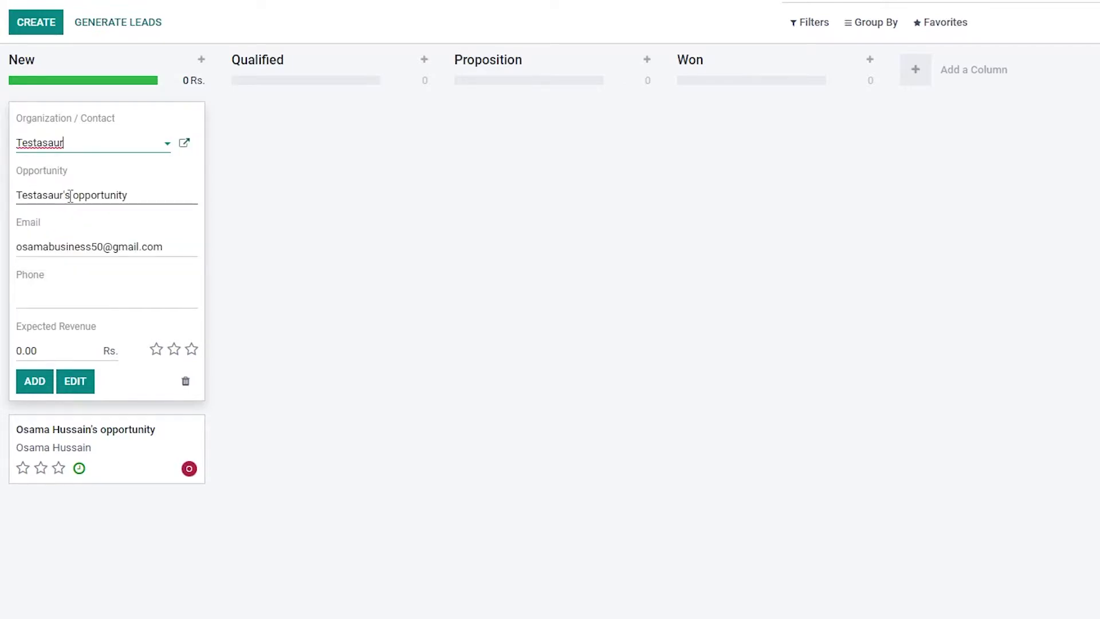
left_click(89, 292)
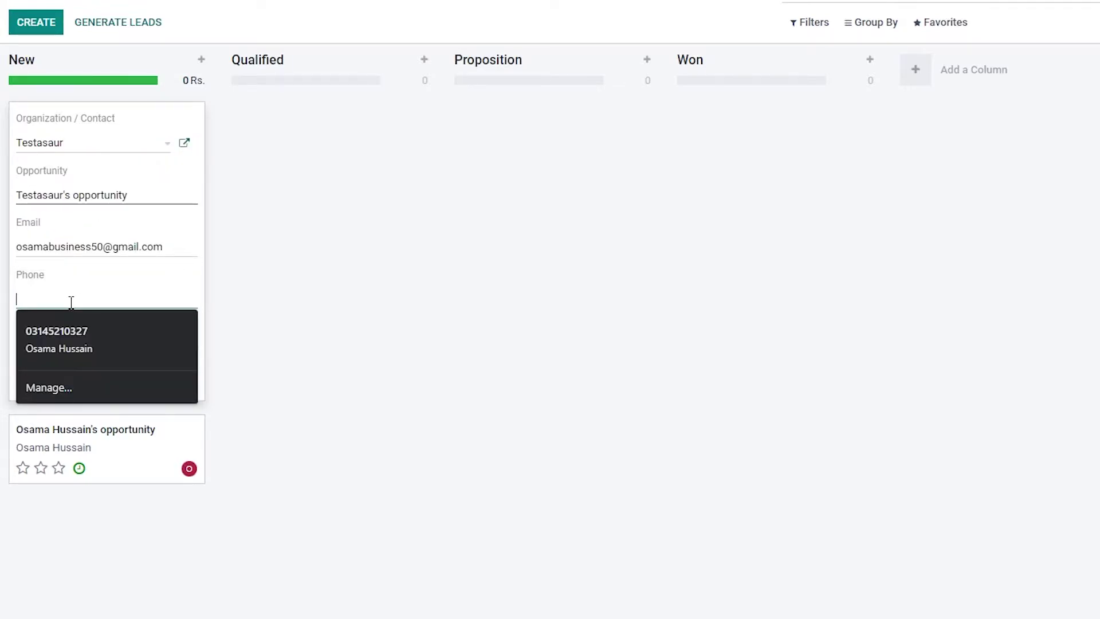
type("123")
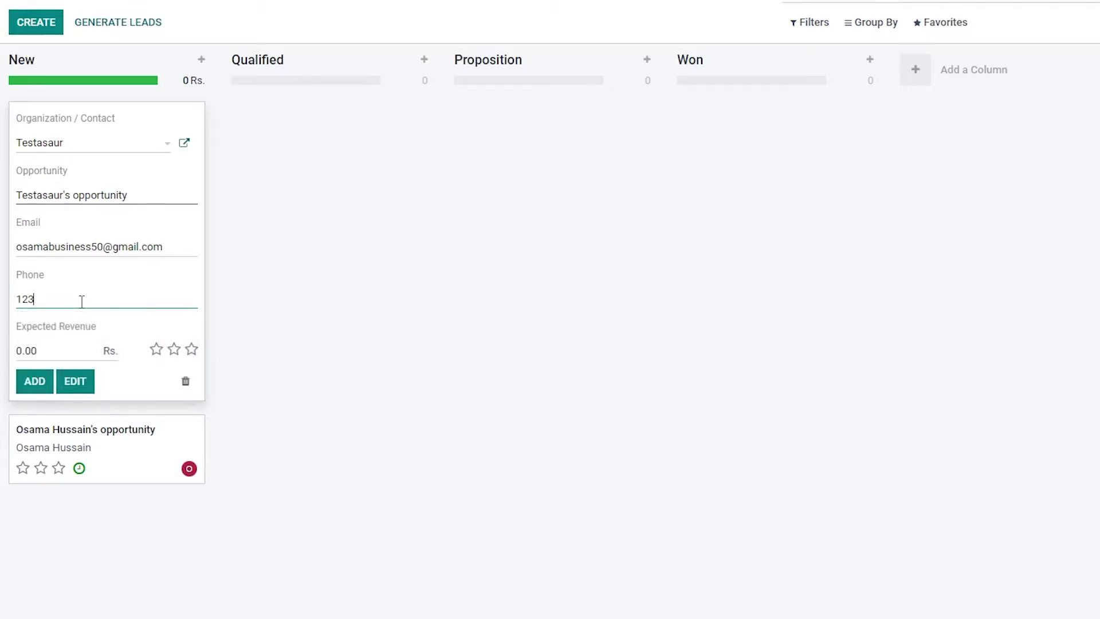
type("456789")
key("Tab")
left_click(35, 350)
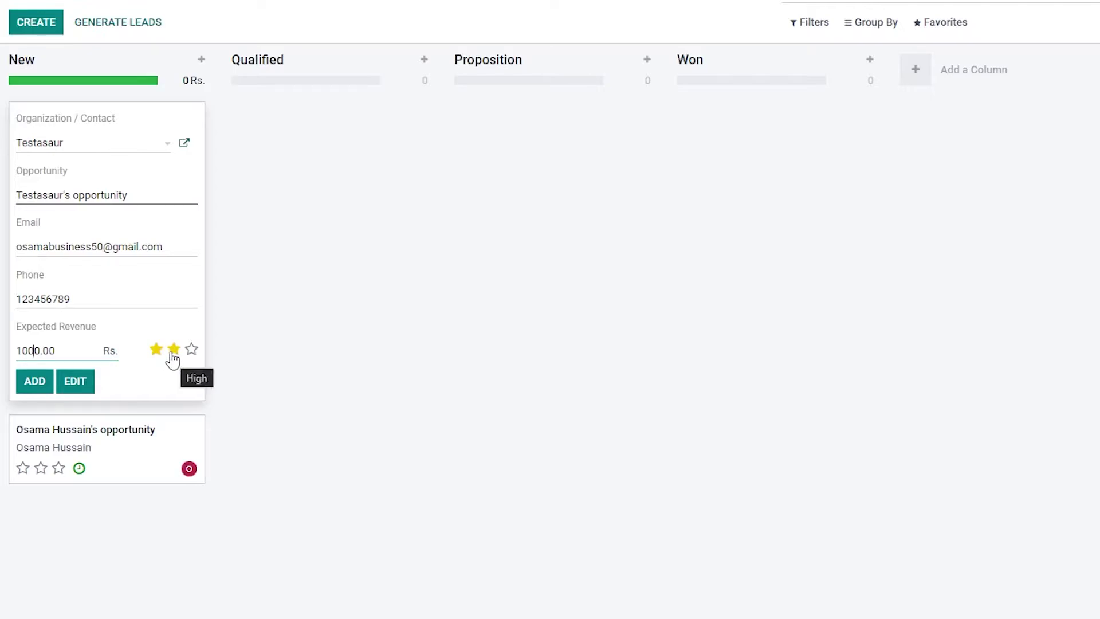
left_click(36, 382)
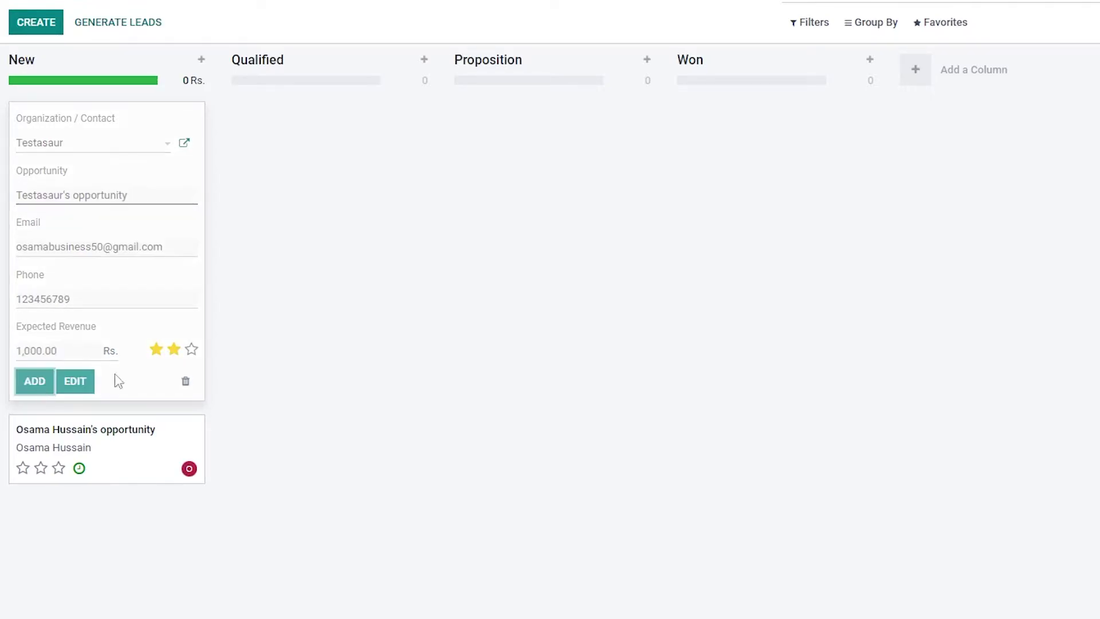
left_click(683, 220)
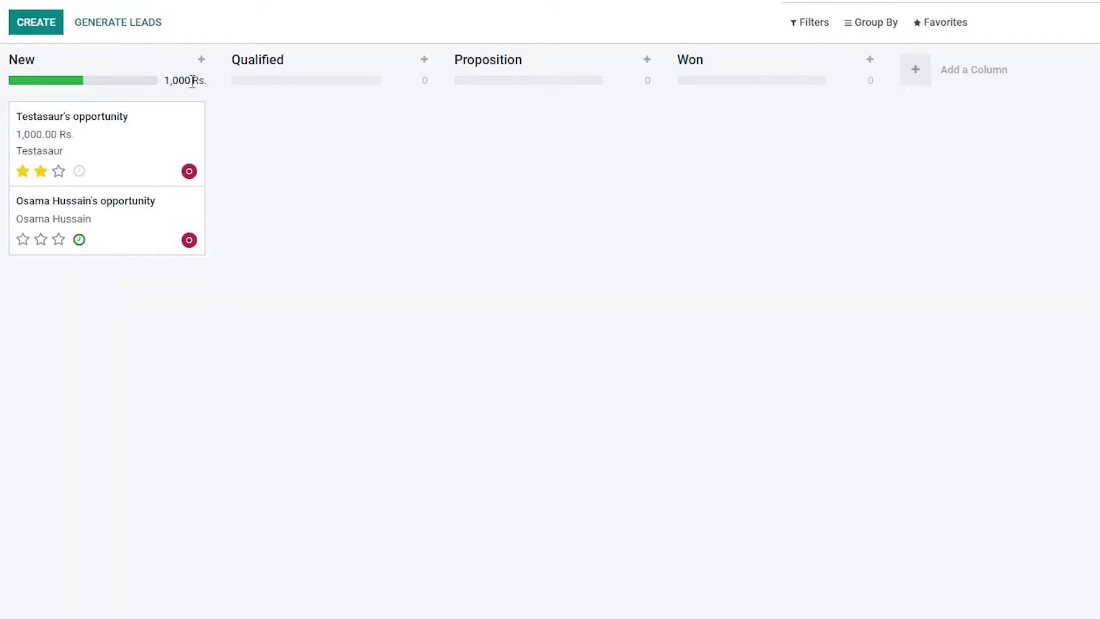
Drag Testasaur's opportunity from New to Qualified and open its form
left_click_drag(176, 85, 209, 89)
left_click(81, 174)
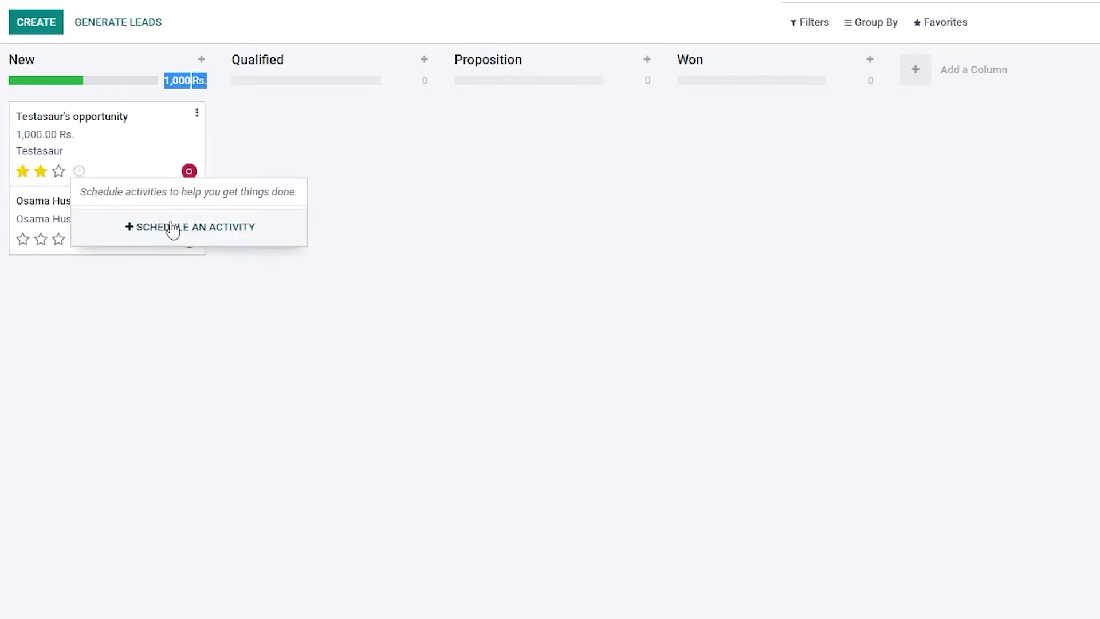
left_click(429, 238)
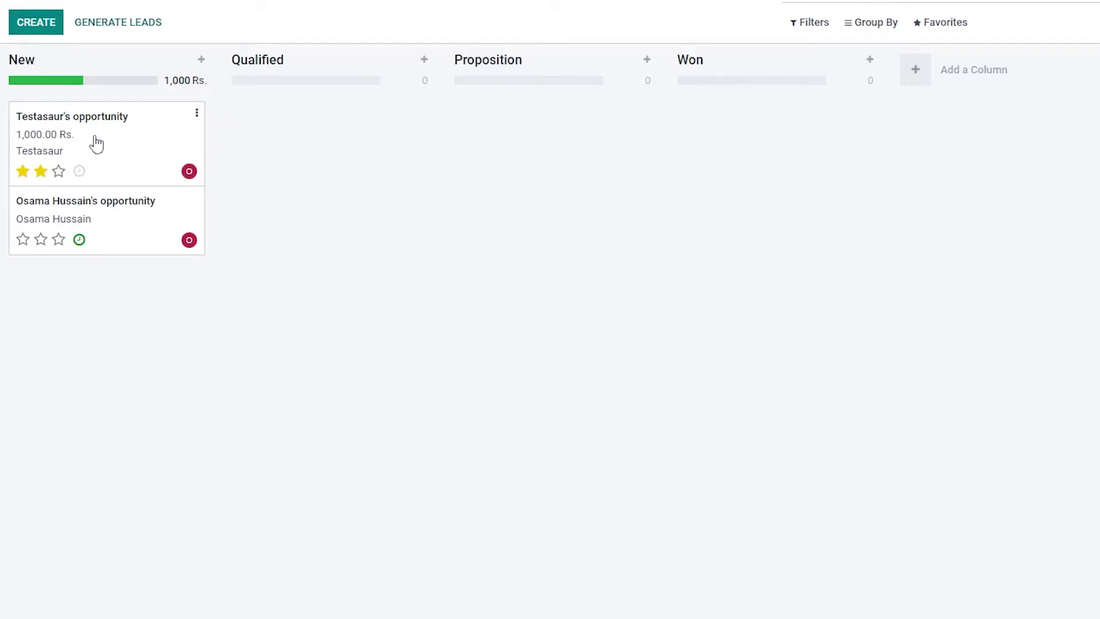
left_click_drag(76, 135, 298, 113)
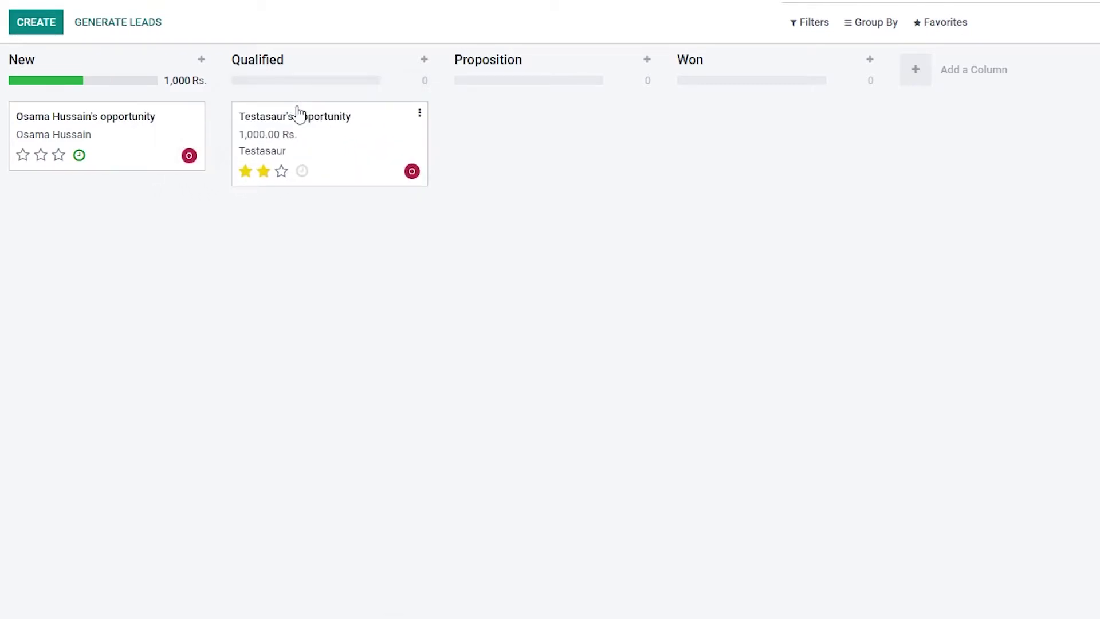
left_click(281, 171)
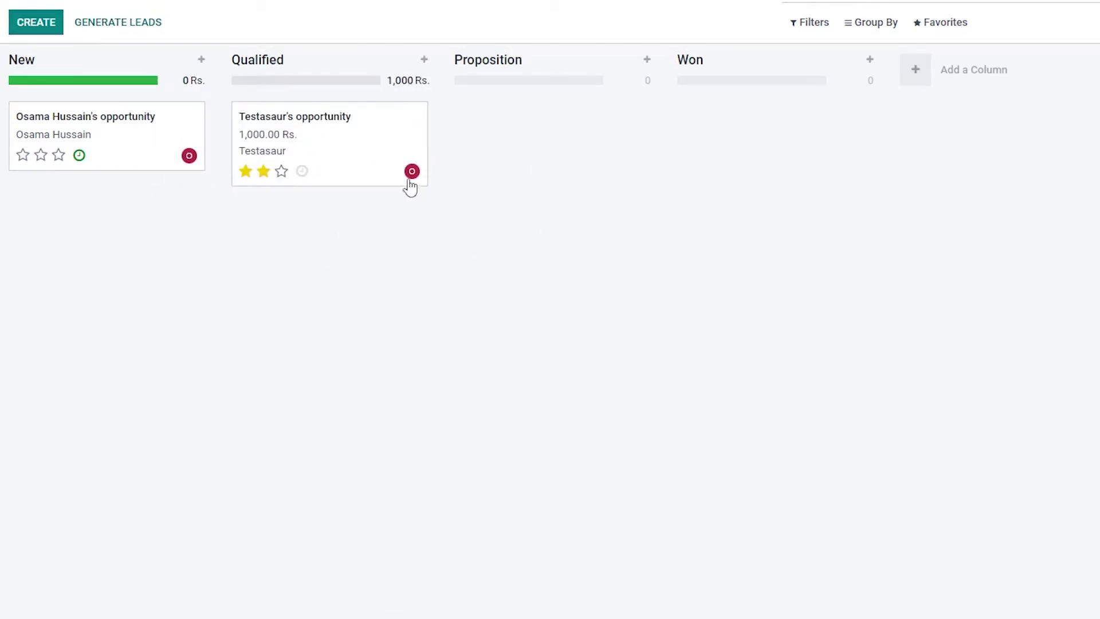
left_click(355, 143)
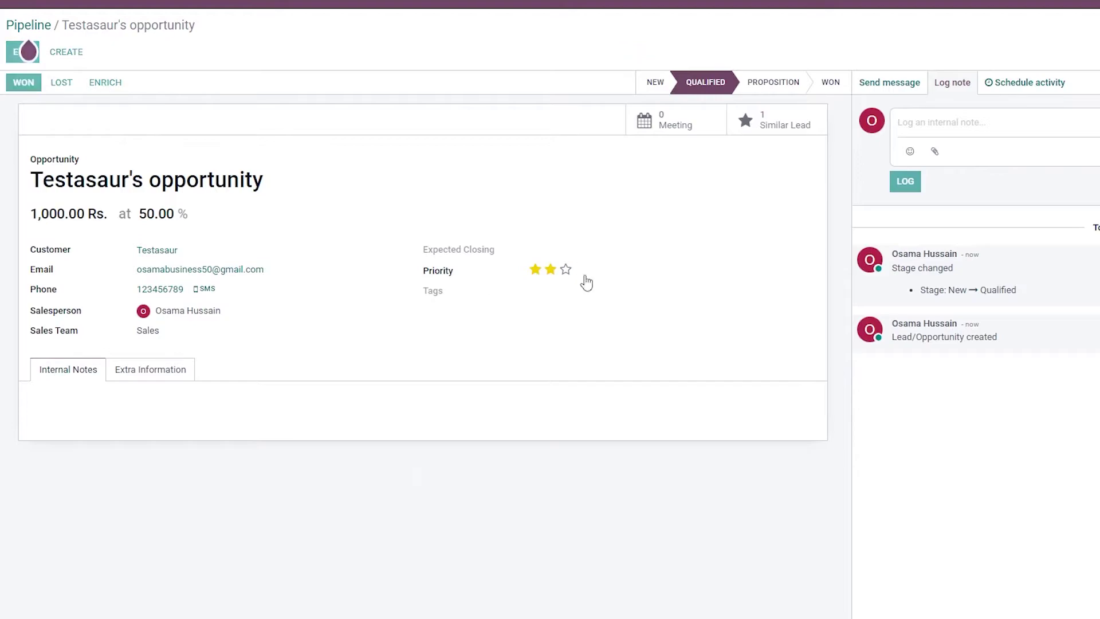
left_click(580, 252)
left_click(330, 397)
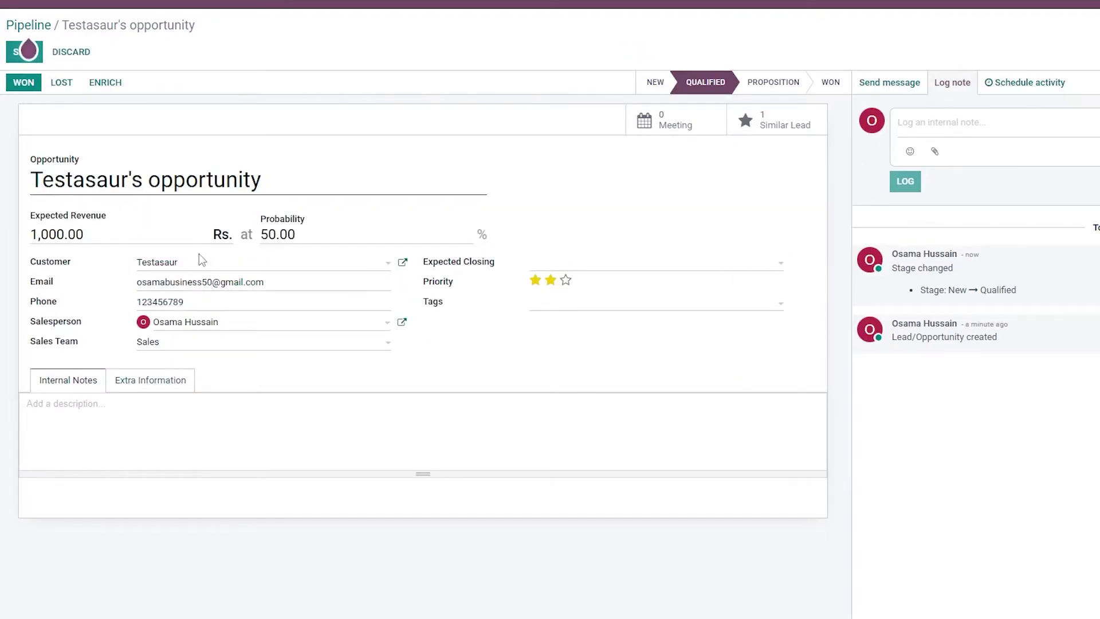
left_click(105, 232)
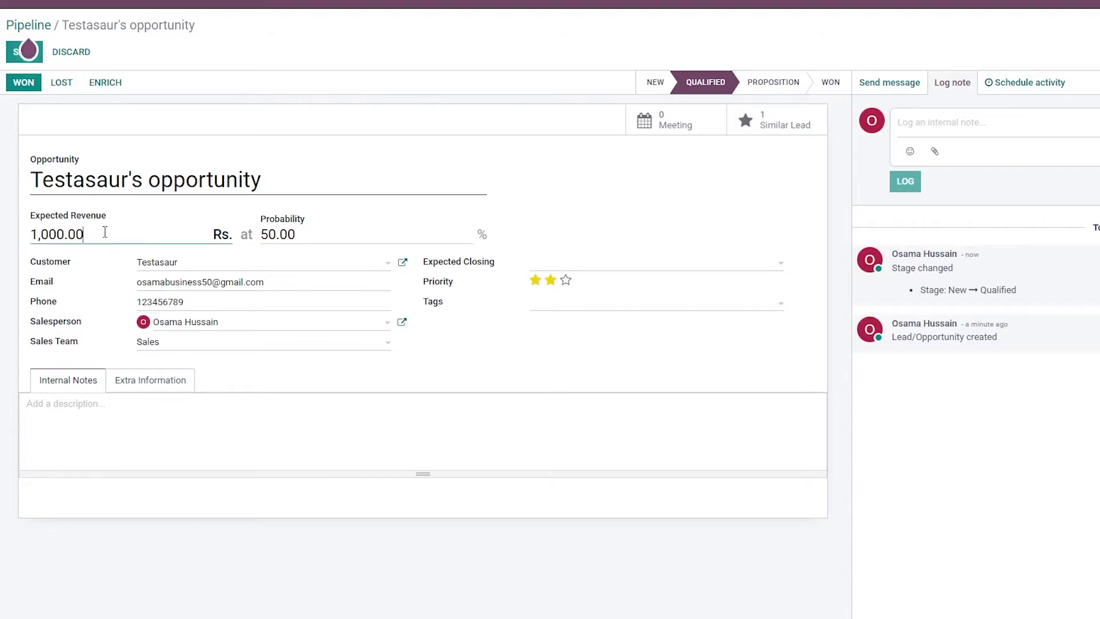
left_click(377, 235)
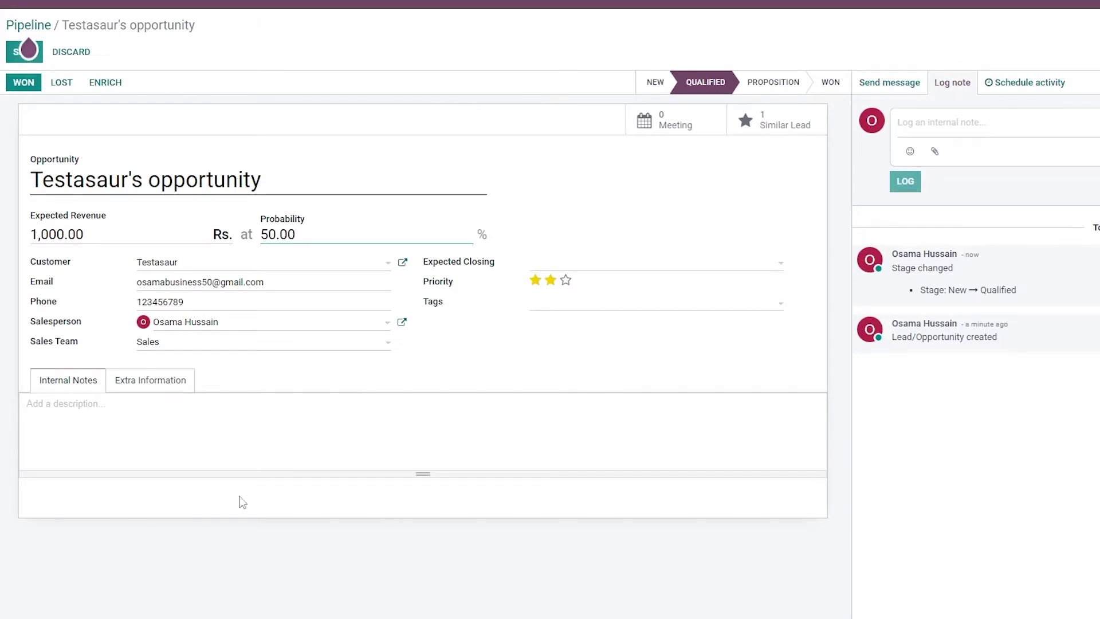
left_click(91, 423)
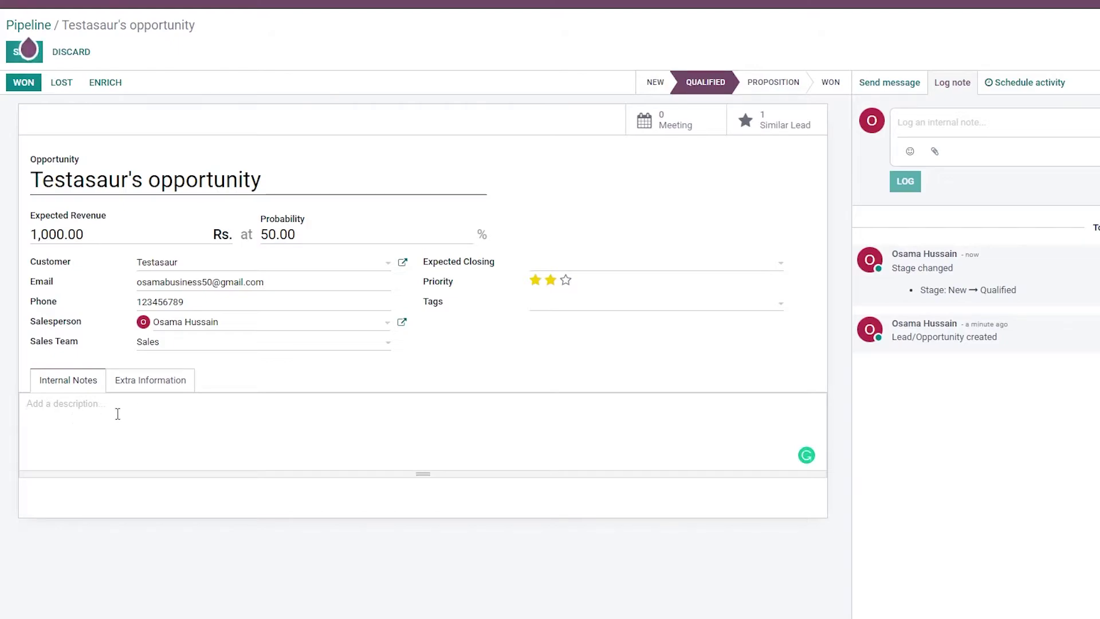
left_click(158, 381)
scroll(110, 459, "down", 1)
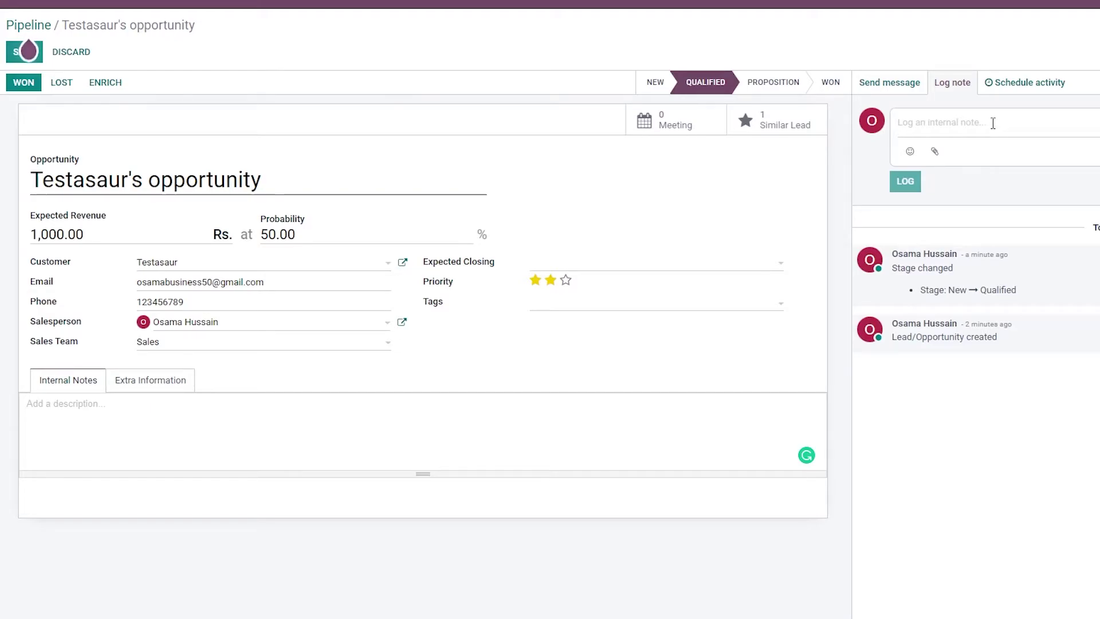
key("alt+s")
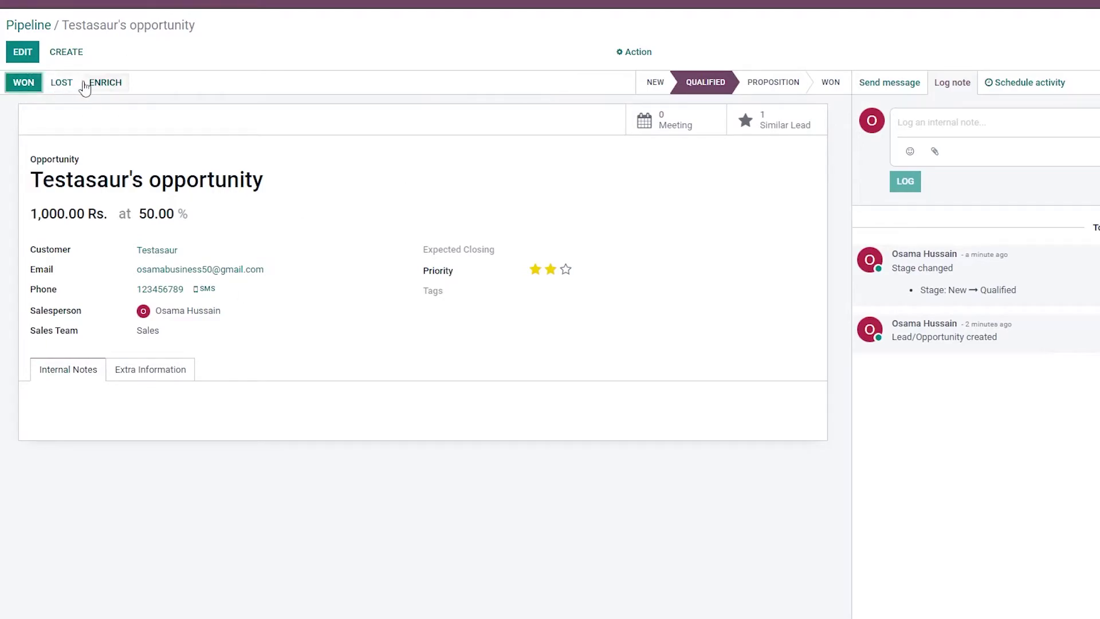
left_click(26, 86)
Drag Testasaur's opportunity into Proposition, then open, edit and save it, and return to the Pipeline
left_click(46, 33)
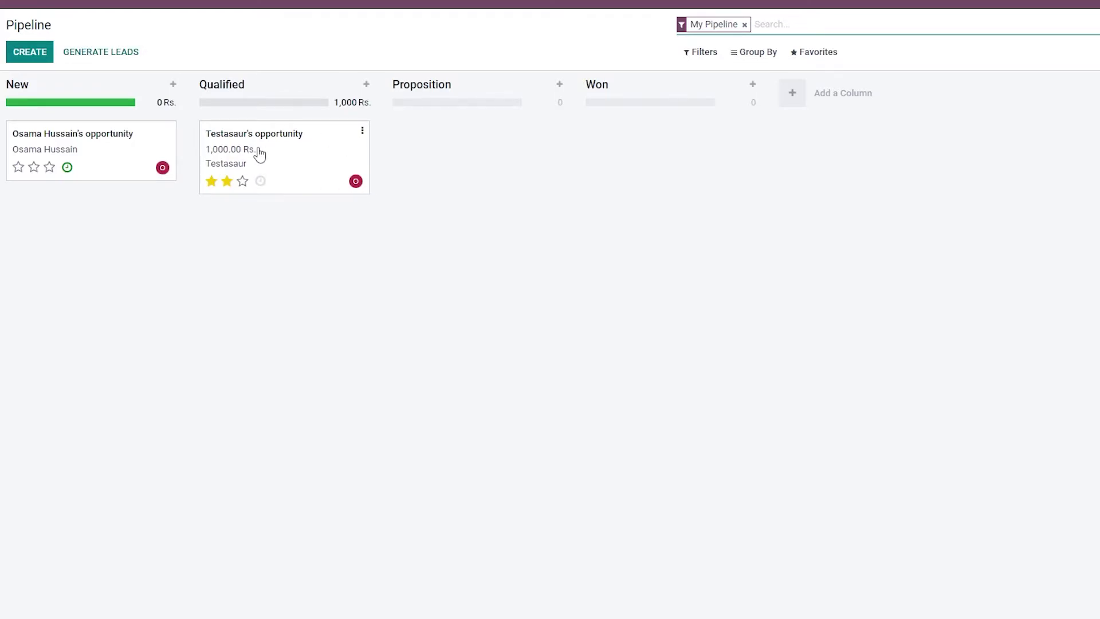
left_click_drag(259, 153, 446, 154)
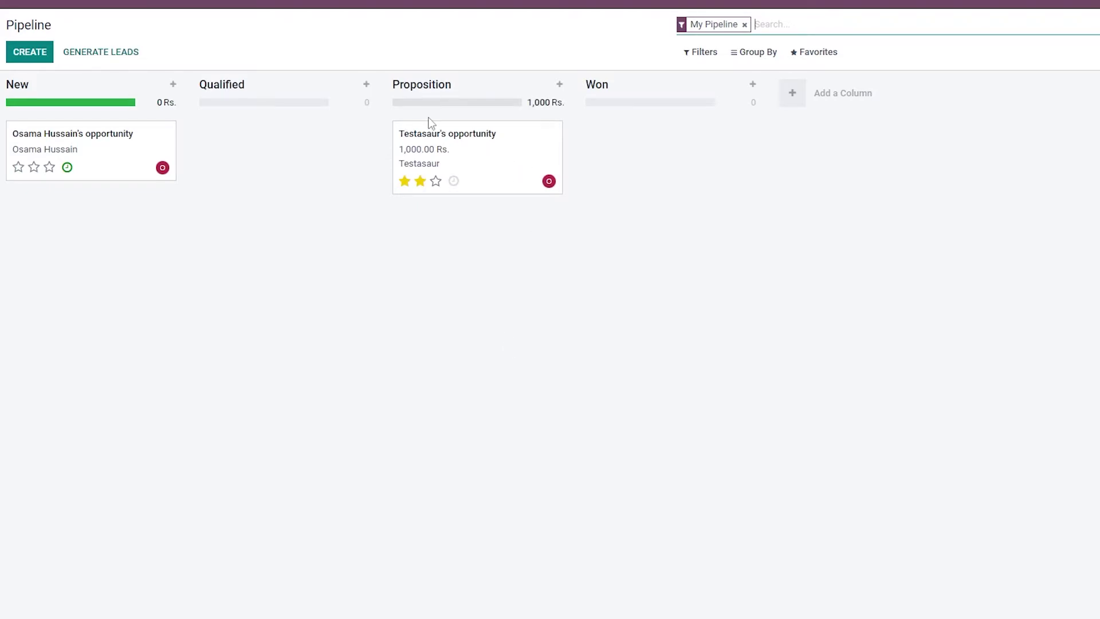
left_click(463, 140)
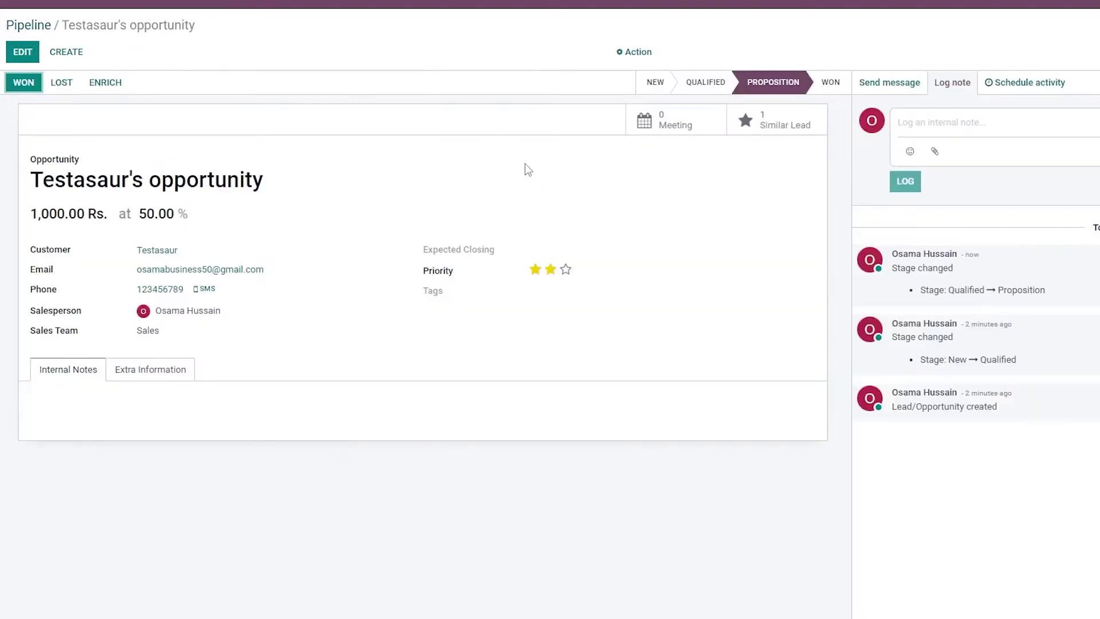
left_click(25, 55)
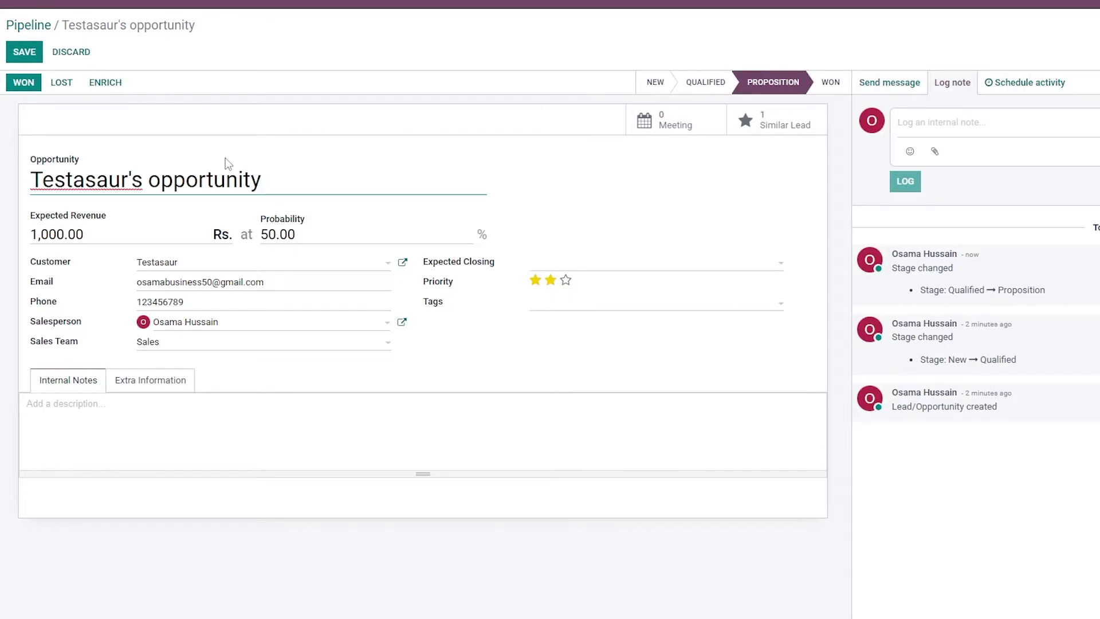
left_click(208, 122)
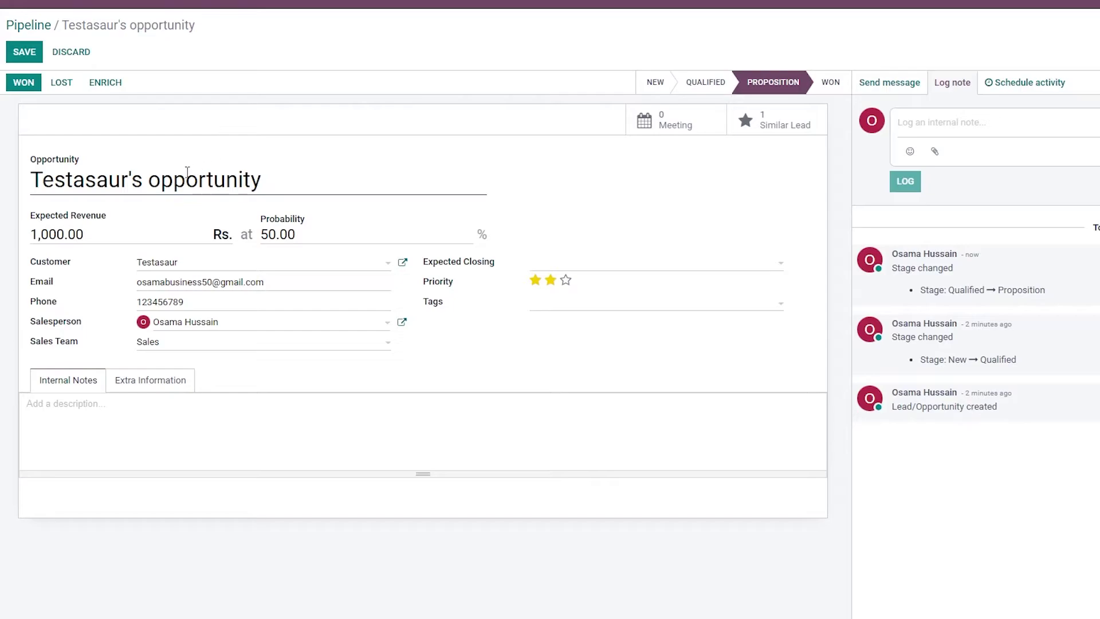
left_click(24, 51)
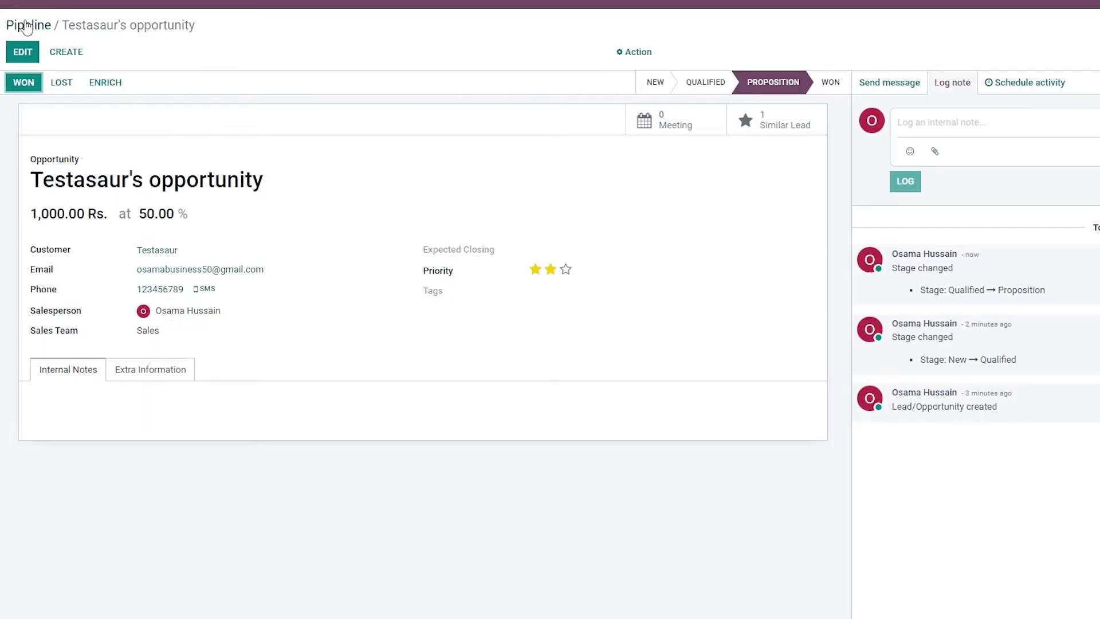
left_click(24, 26)
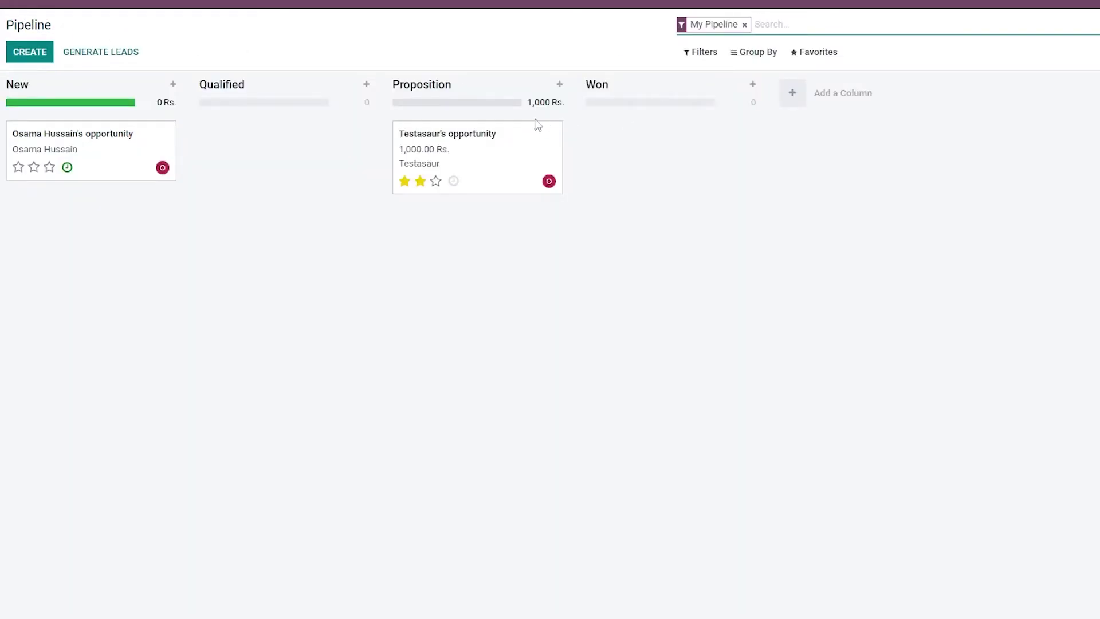
Duplicate Testasaur's opportunity and drag the copy from New into Proposition
left_click(555, 132)
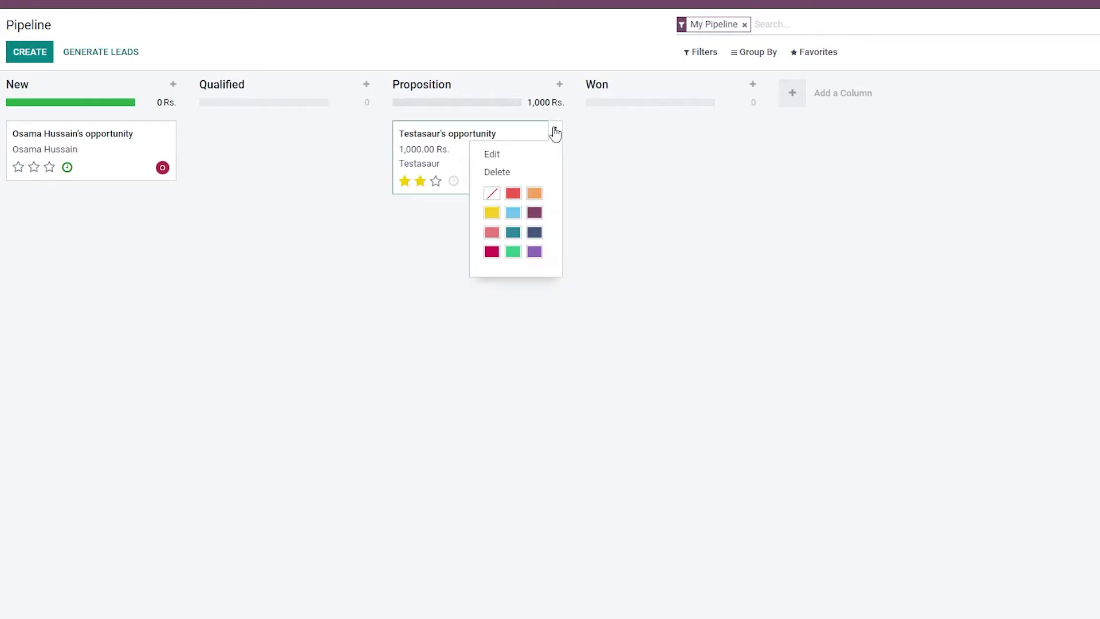
left_click(454, 147)
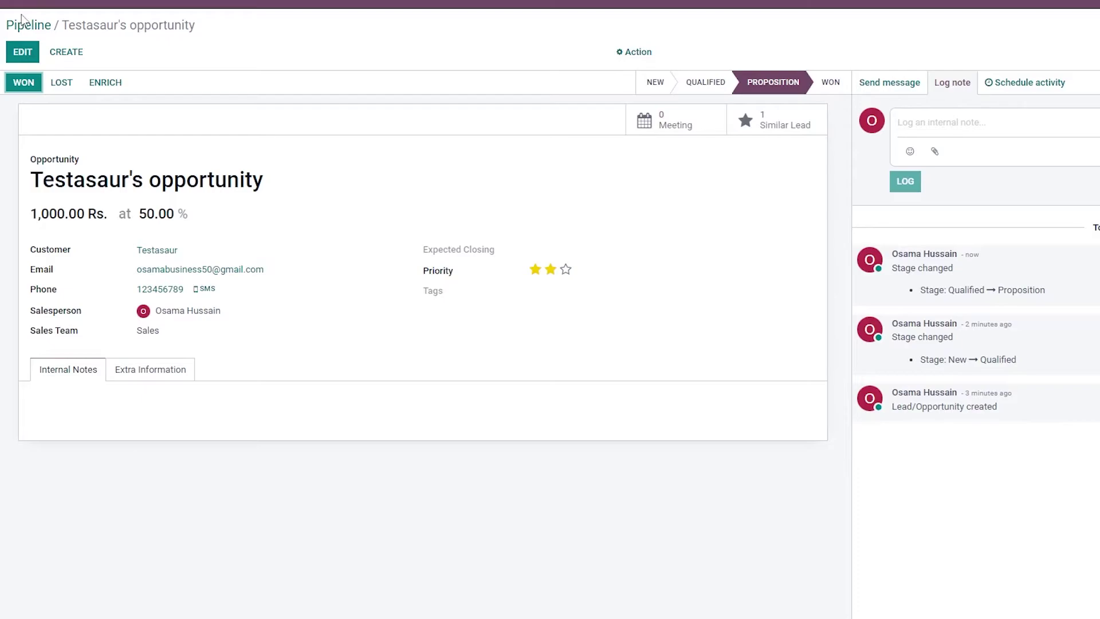
left_click(629, 52)
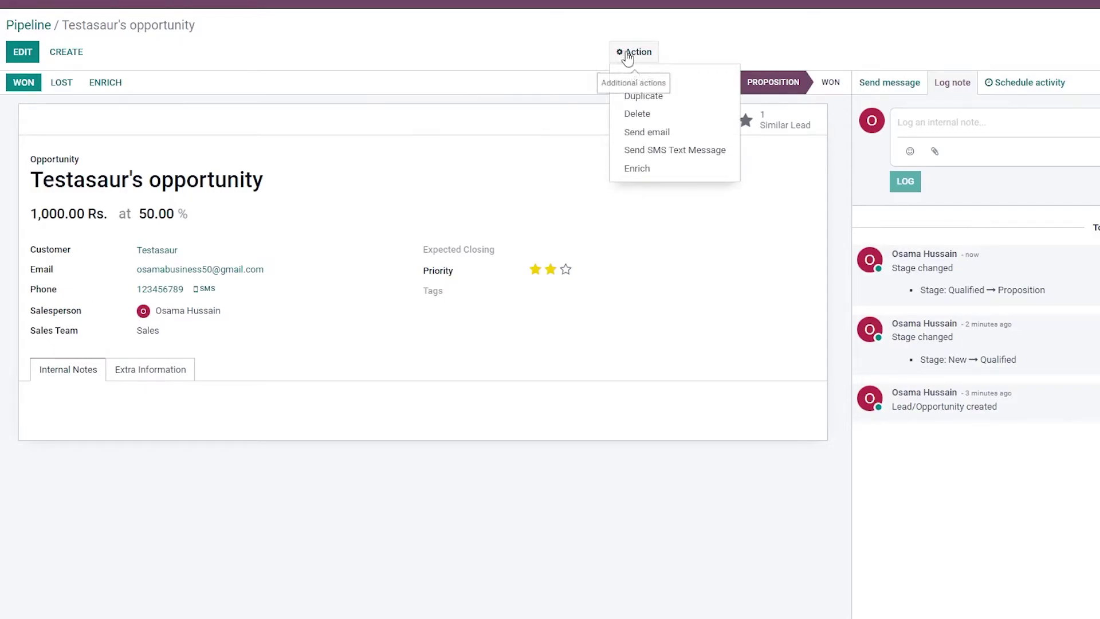
left_click(644, 97)
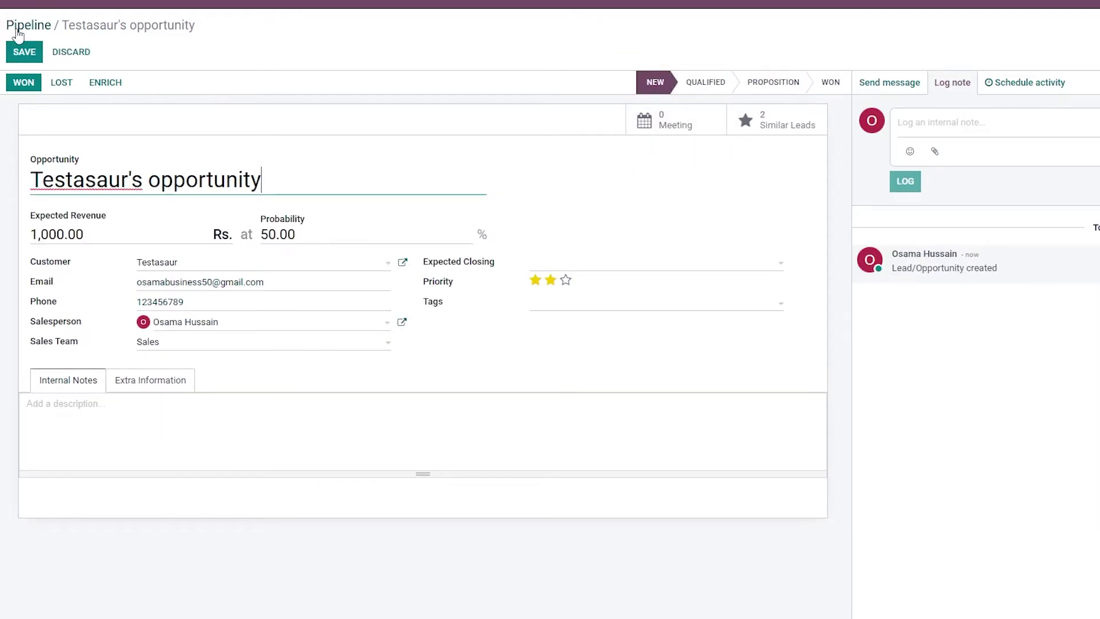
left_click(26, 25)
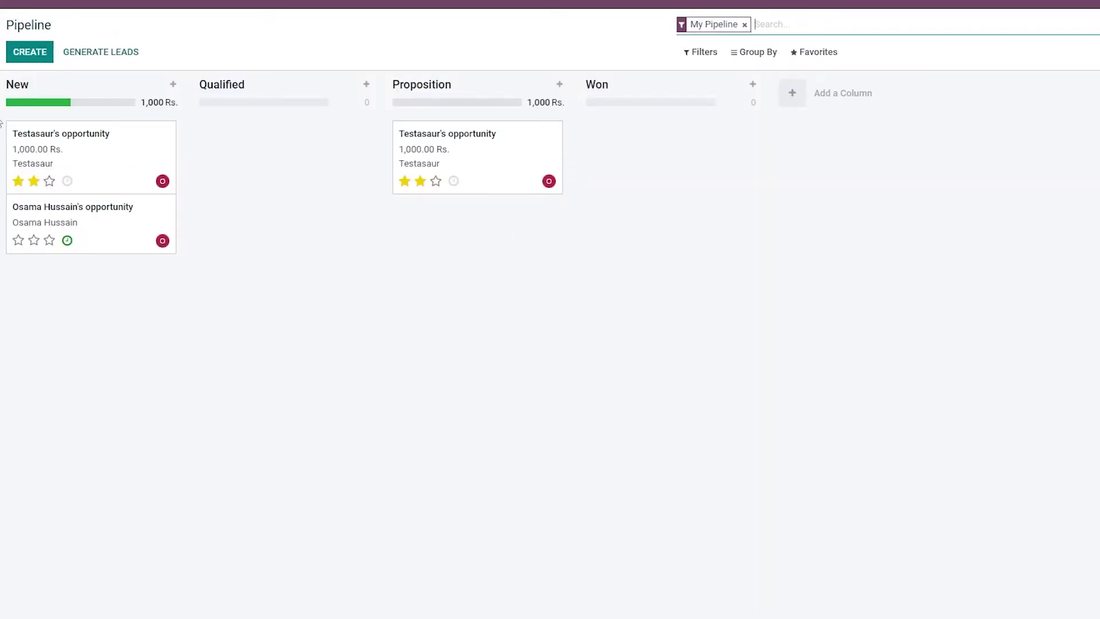
left_click_drag(52, 156, 416, 154)
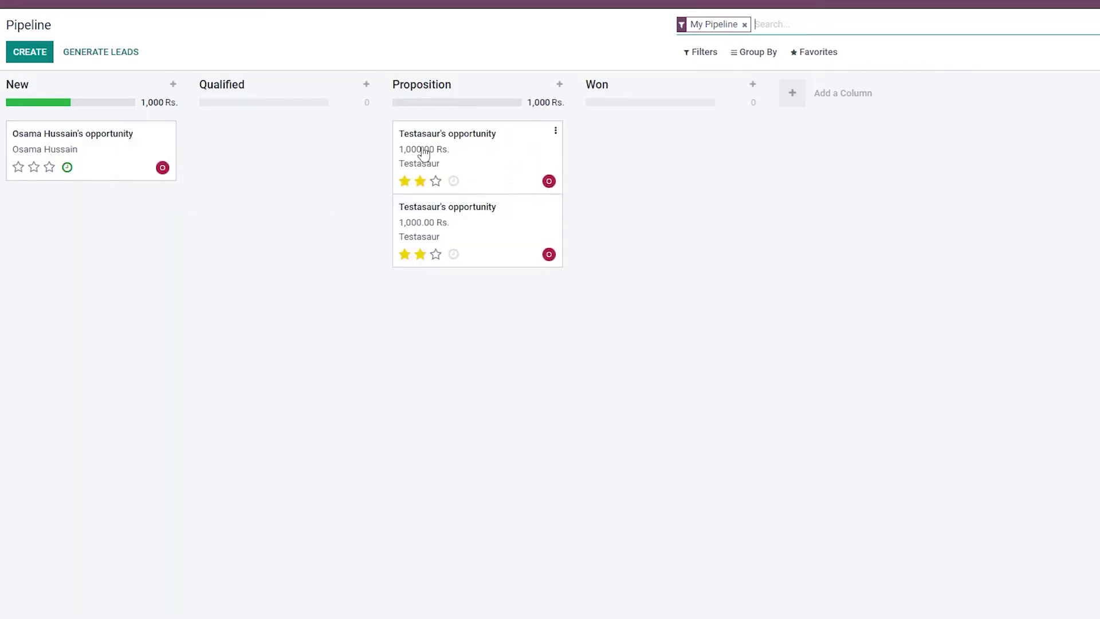
Rename the opportunity to 'Testasaur's opportunity to buy 400 Lamps'
left_click(488, 148)
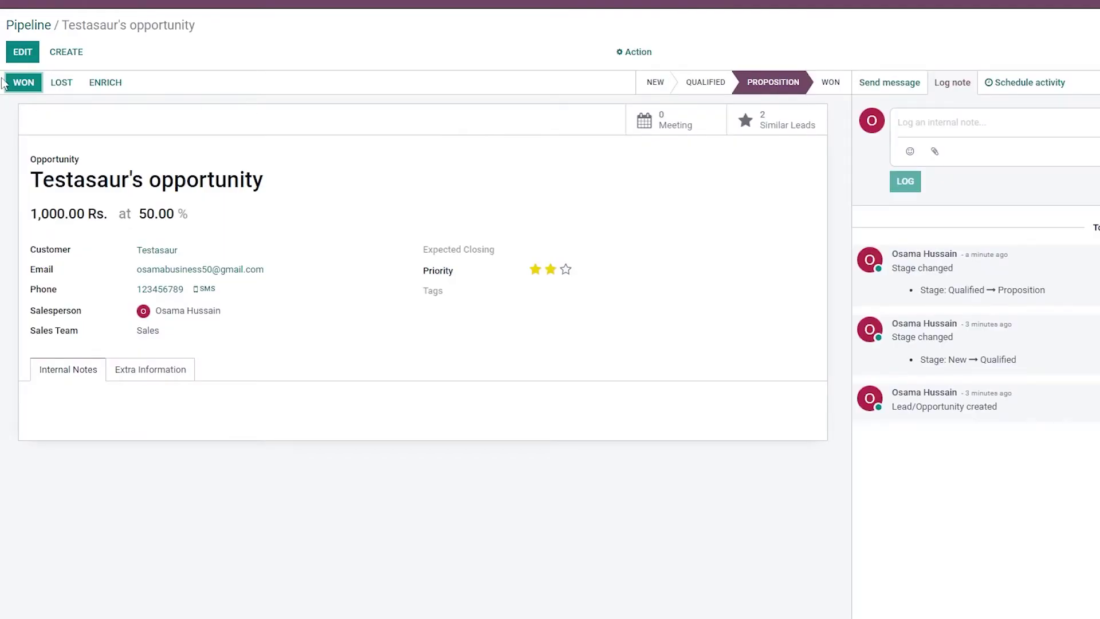
left_click(23, 52)
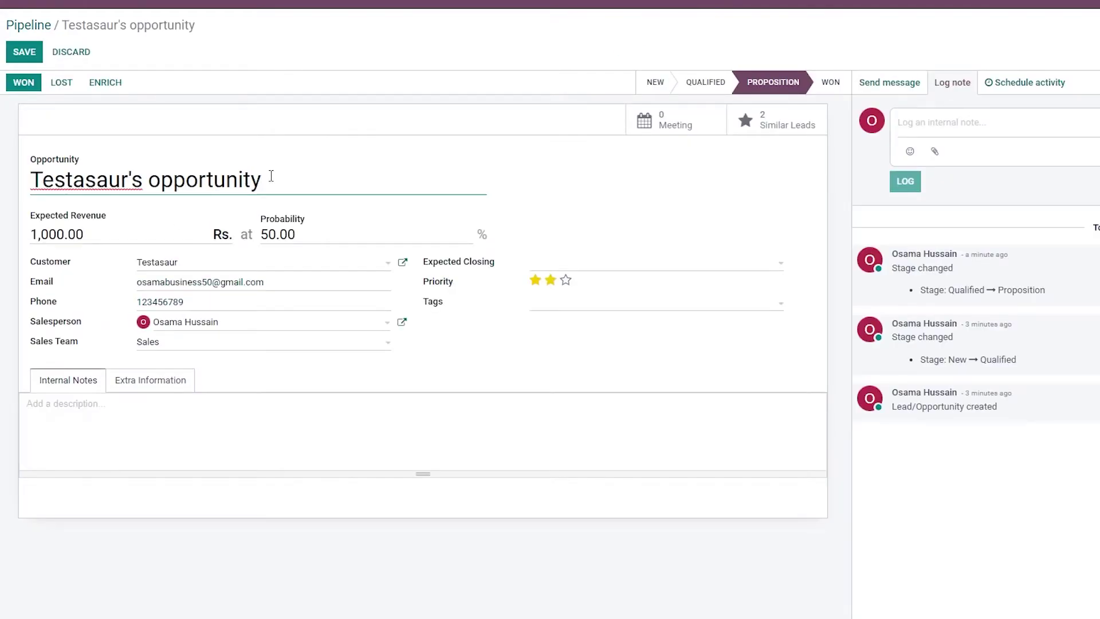
left_click_drag(271, 176, 11, 186)
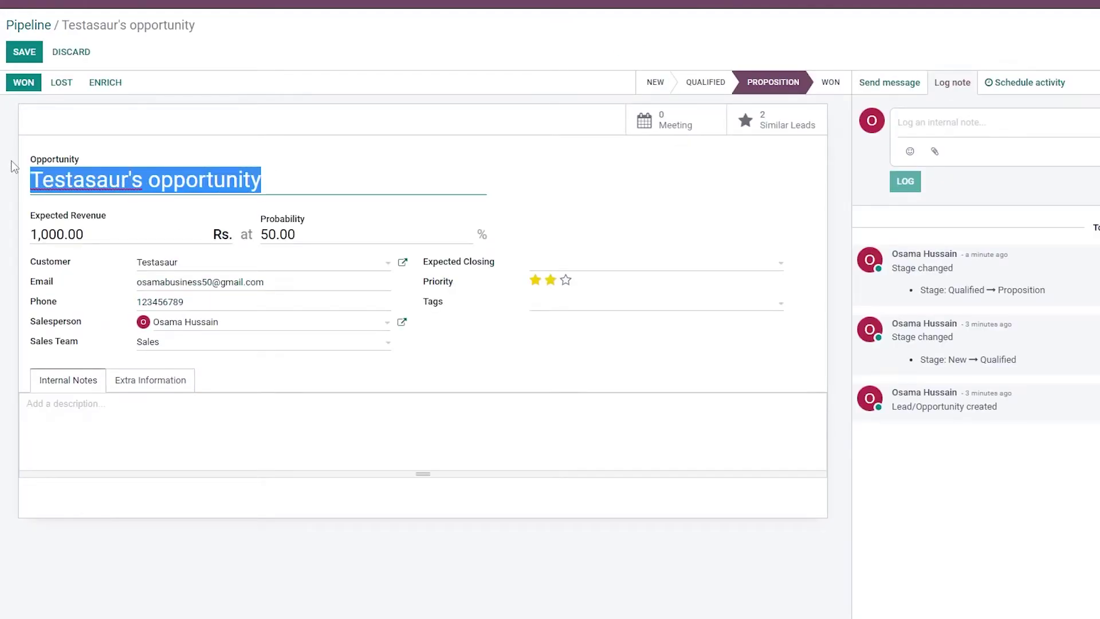
left_click(318, 185)
type("to buy Lamps")
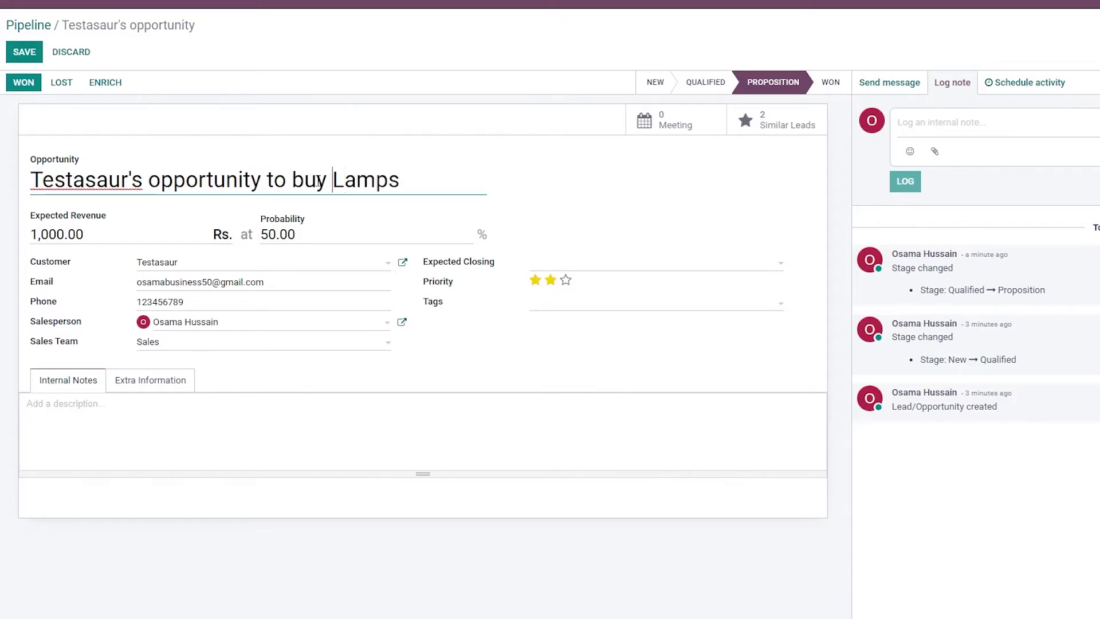
type("400")
mouse_move(148, 181)
left_mouse_down()
mouse_move(29, 183)
mouse_move(161, 182)
left_mouse_up()
left_click(562, 176)
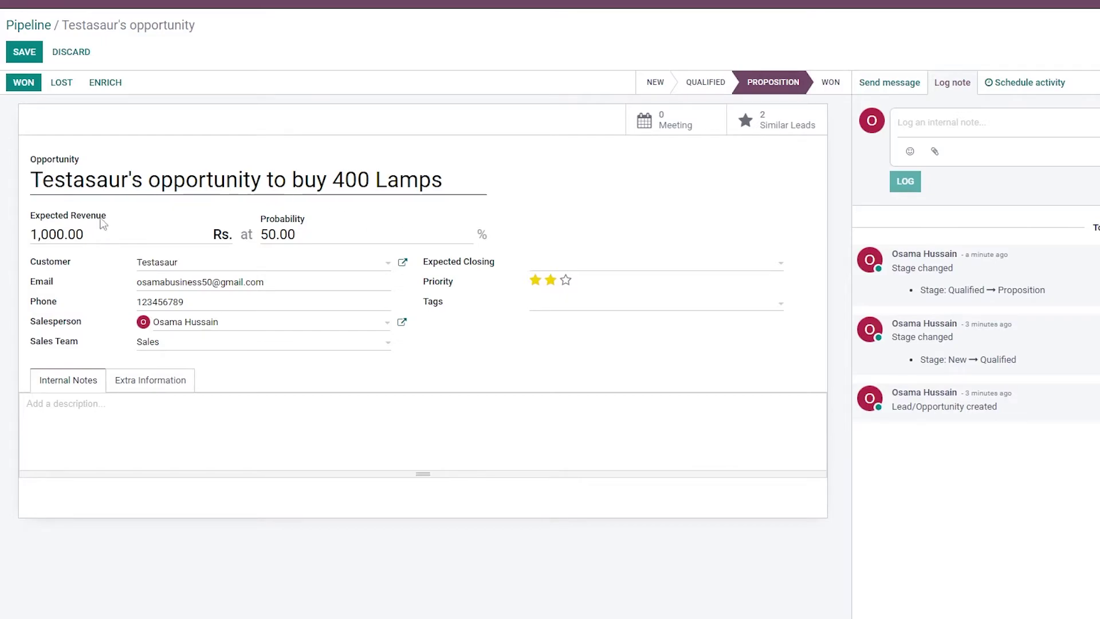
Set expected revenue to 2,000.00 with probability left at 50.00, and save
left_click(36, 235)
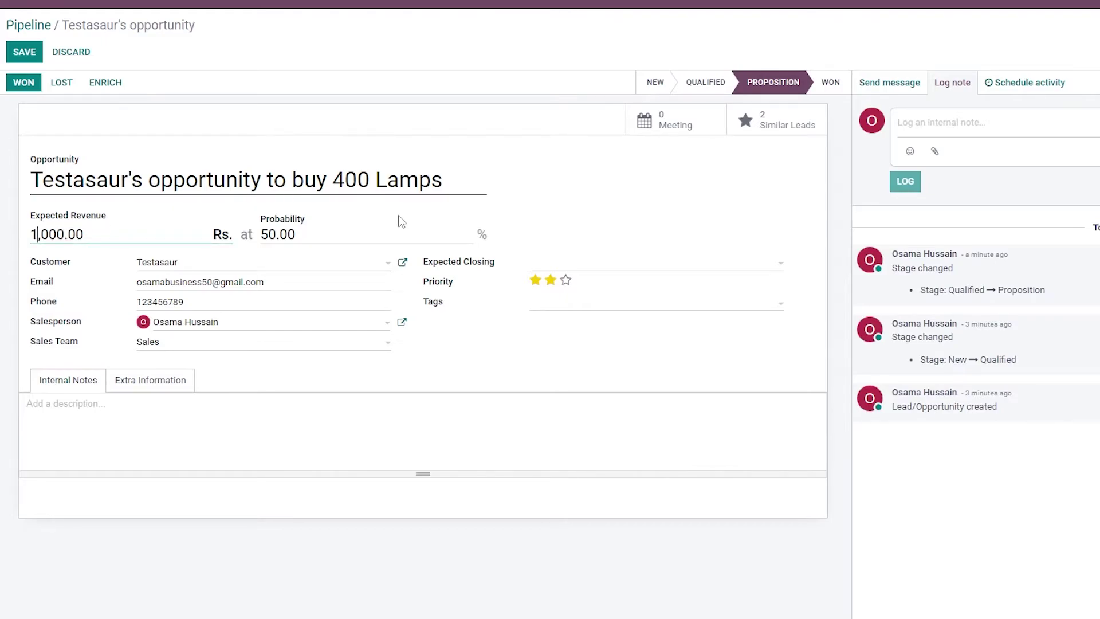
key("BackSpace")
type("2")
left_click(292, 234)
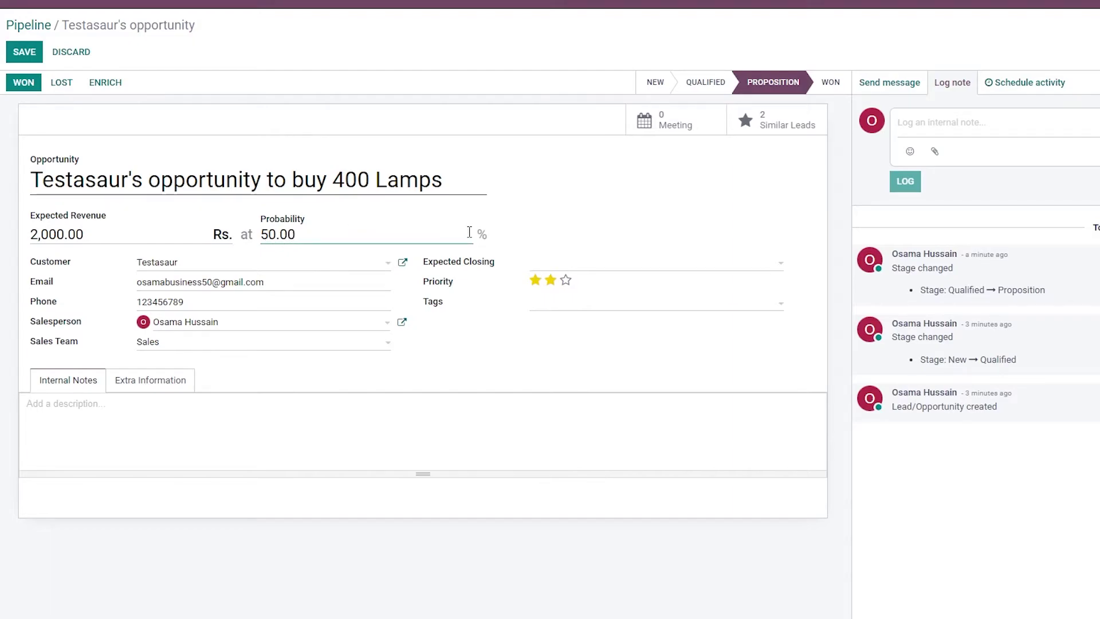
left_click(692, 255)
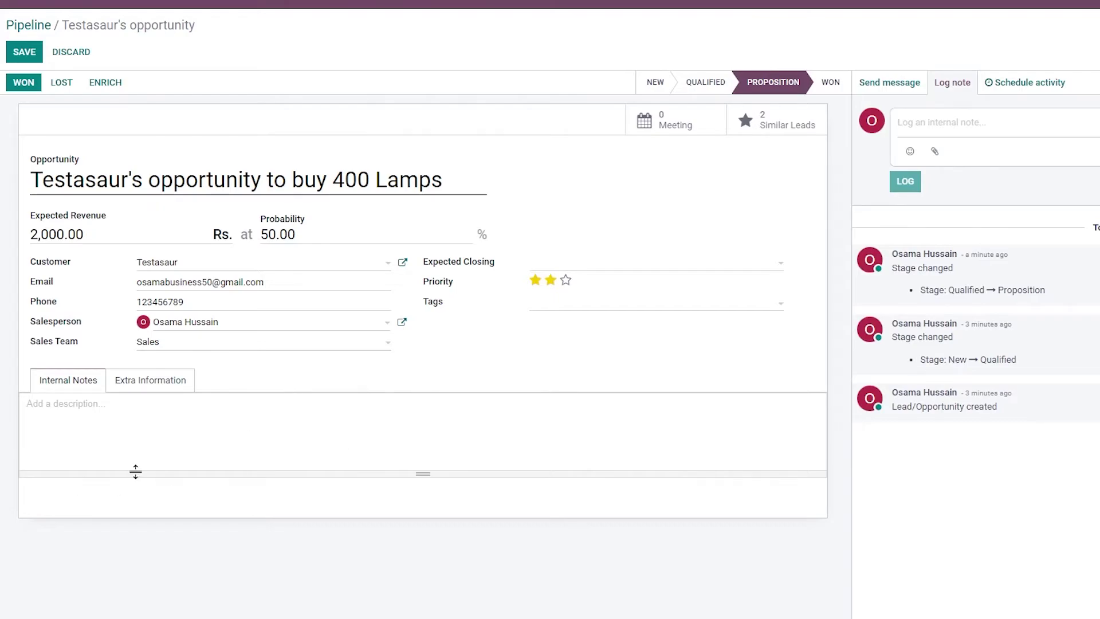
left_click(17, 54)
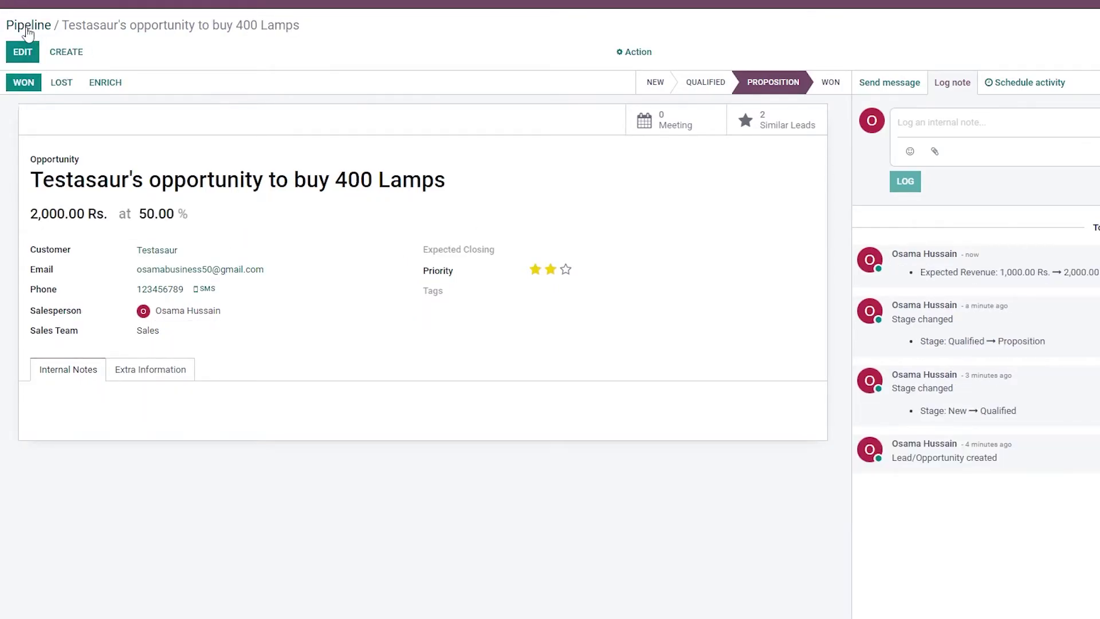
left_click(27, 29)
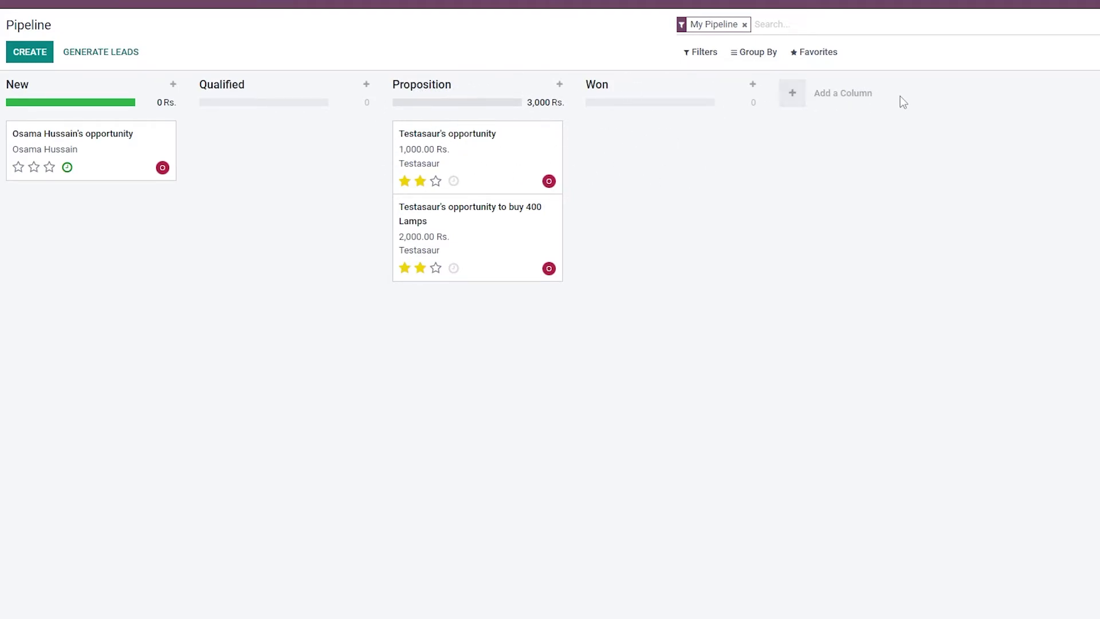
Add a '2nd Proposition' column before Won and drag the 400 Lamps card into it
left_click(823, 95)
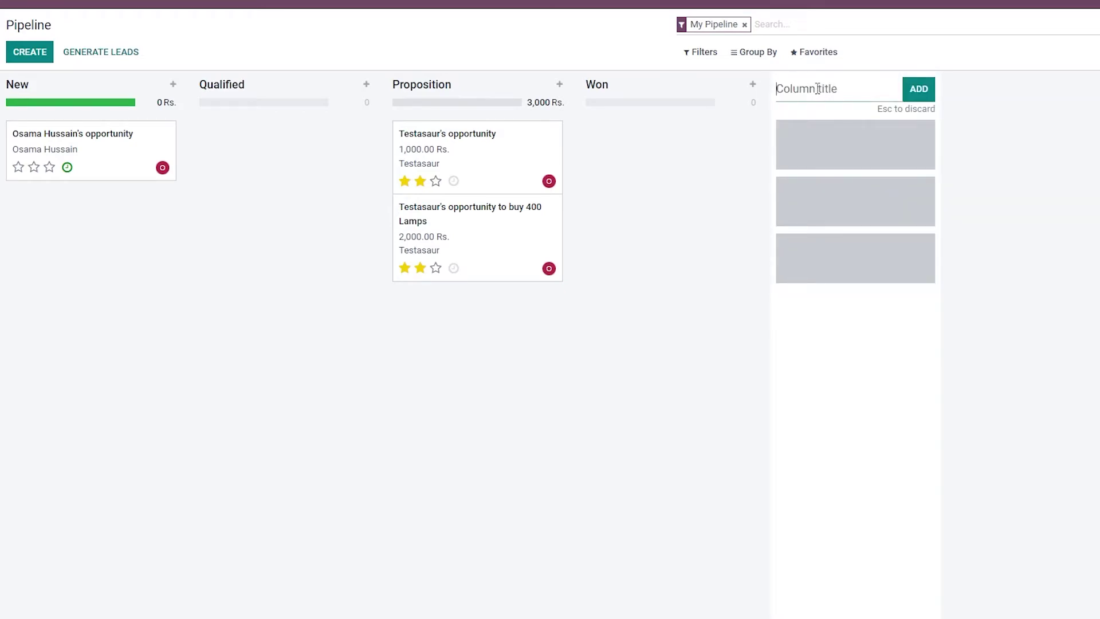
type("2nd proportion")
left_click(1038, 109)
left_click(830, 96)
type("2nd Proposition")
left_click(916, 92)
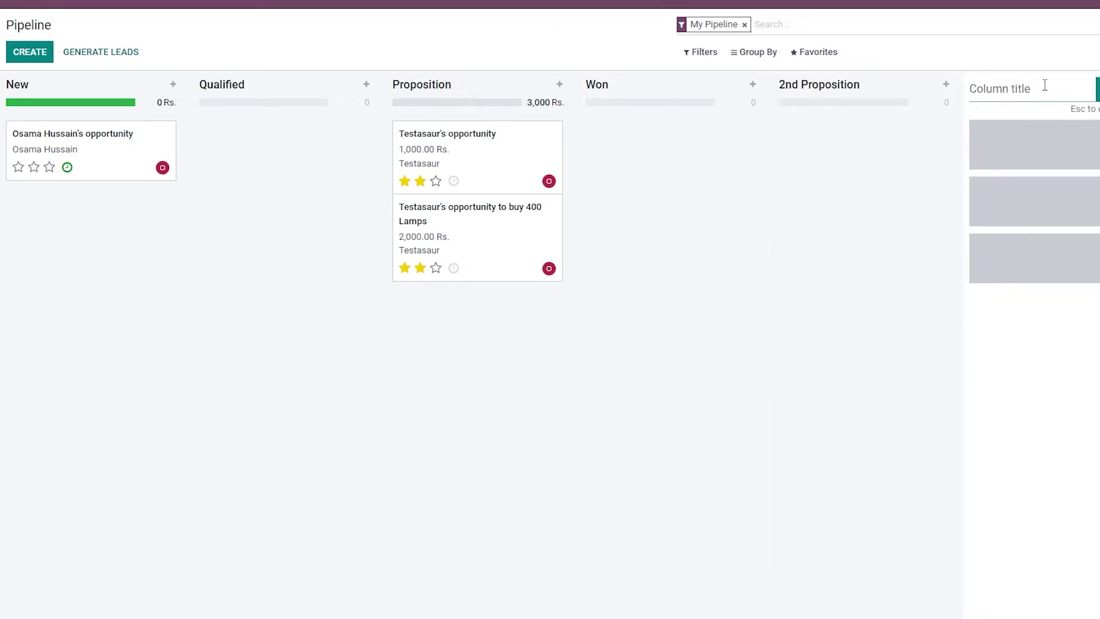
left_click(860, 210)
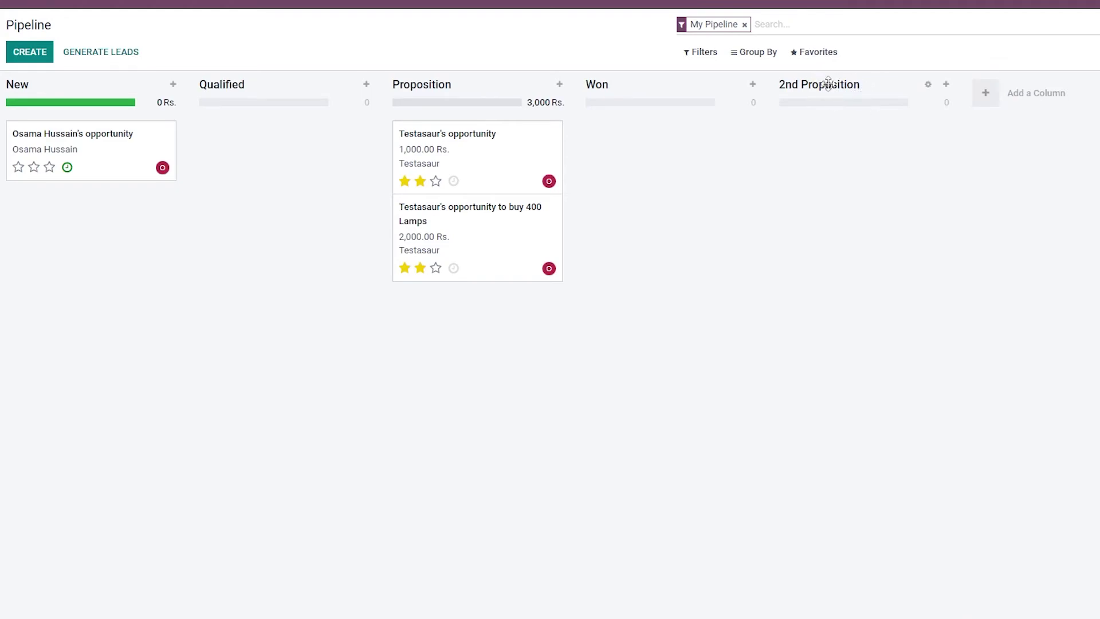
left_click_drag(828, 84, 638, 89)
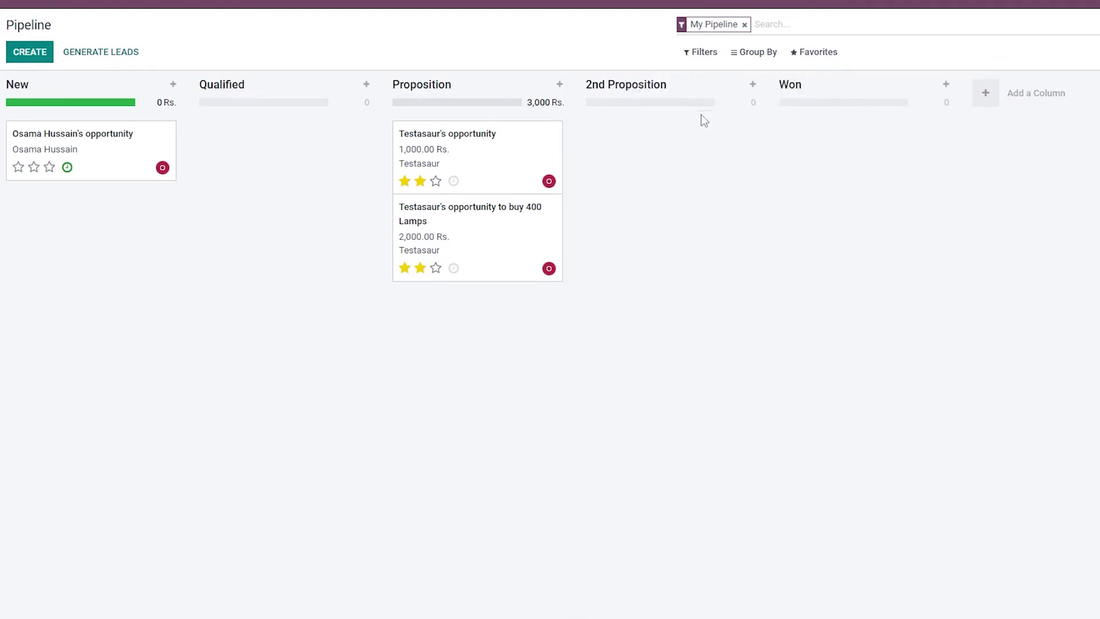
left_click_drag(469, 229, 645, 158)
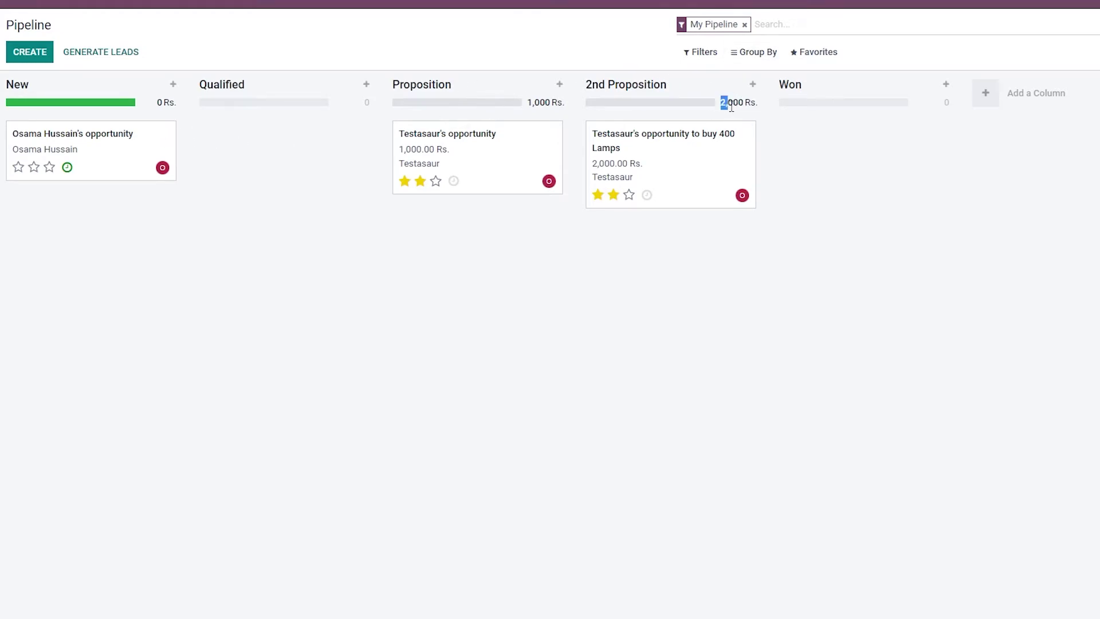
Discard an empty quick-add form in 2nd Proposition and open the 400 Lamps card
left_click_drag(747, 106, 743, 104)
left_click(687, 245)
left_click(754, 85)
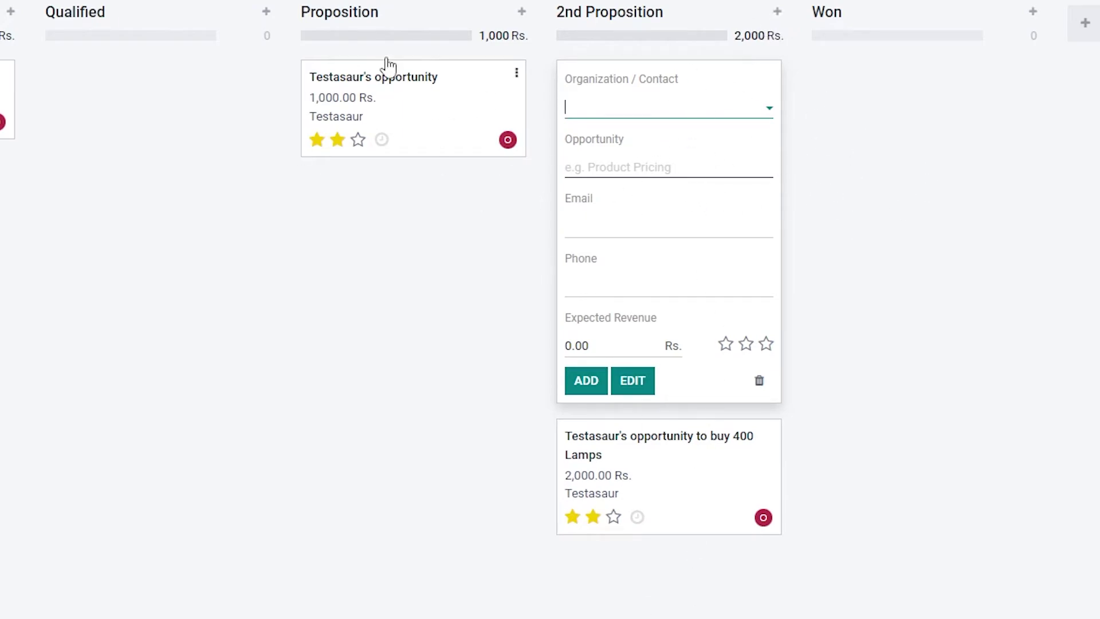
left_click(917, 101)
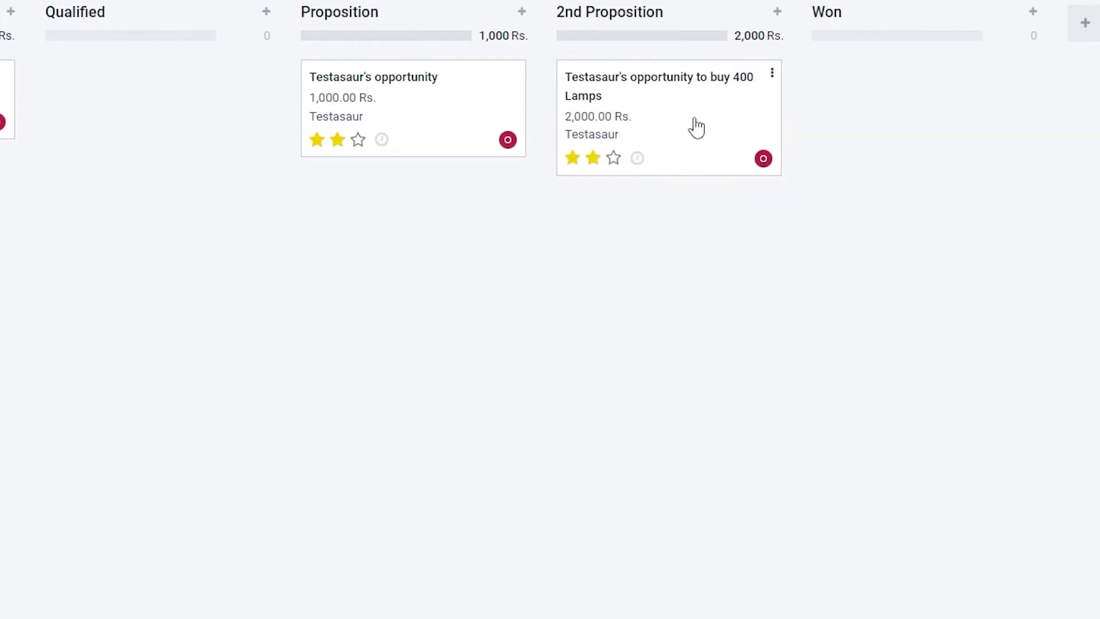
left_click(702, 87)
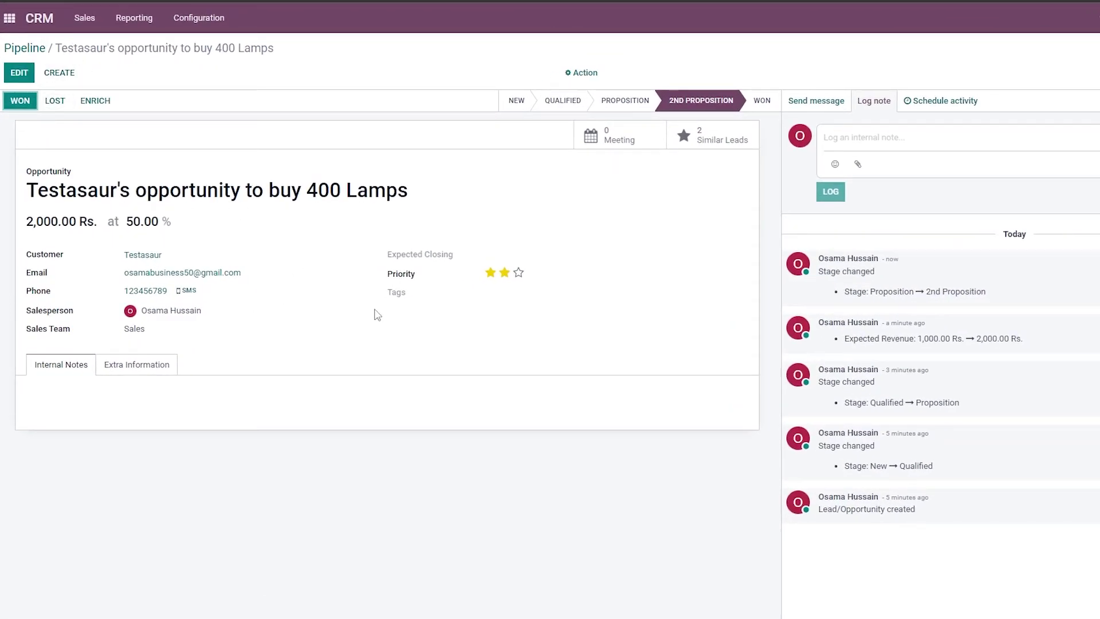
Mark the 400 Lamps opportunity as Won so it moves to the Won stage at 2,000 Rs
left_click(27, 107)
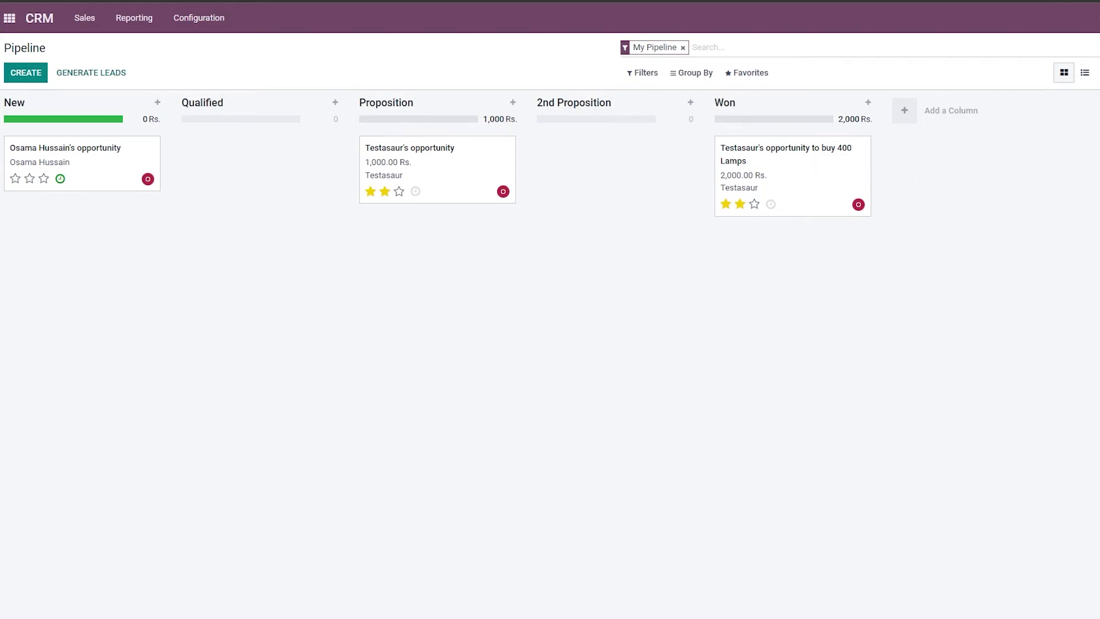
left_click(81, 73)
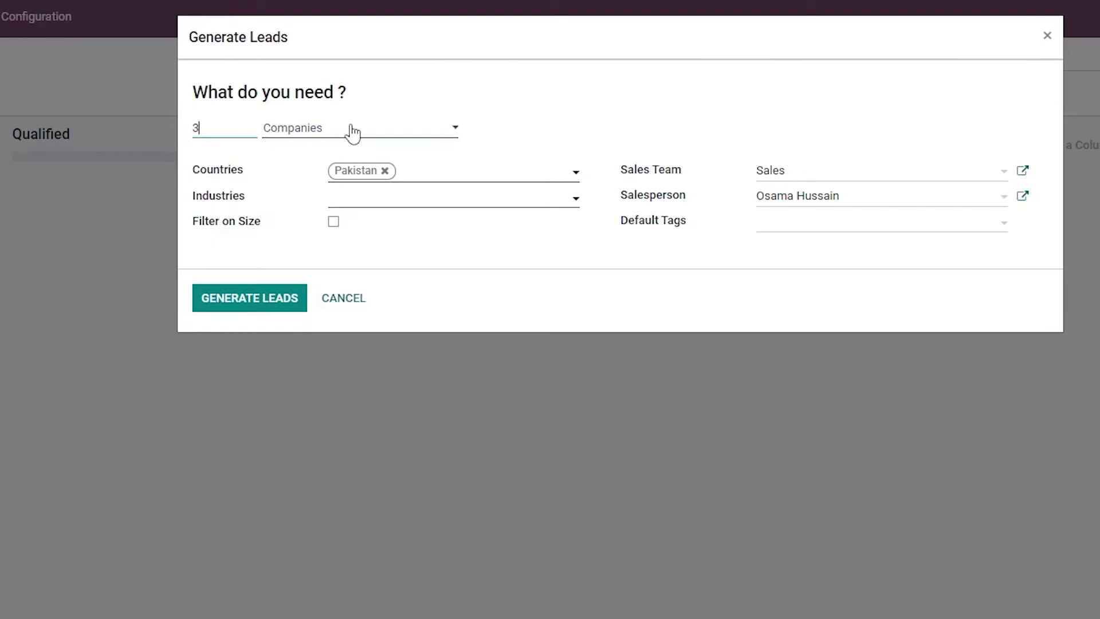
left_click(300, 141)
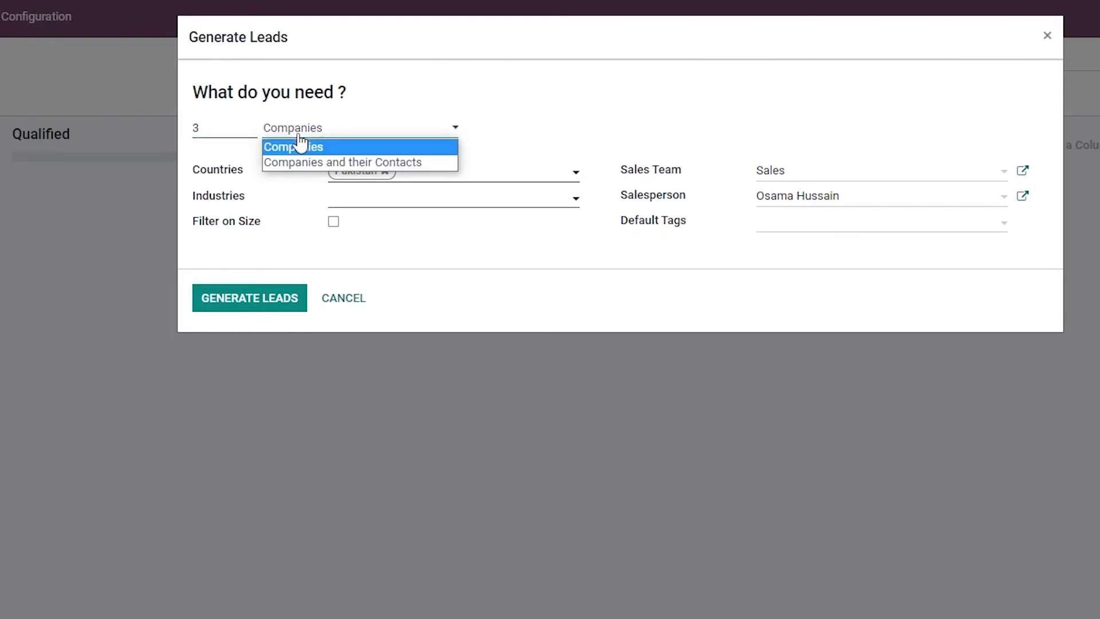
left_click(386, 114)
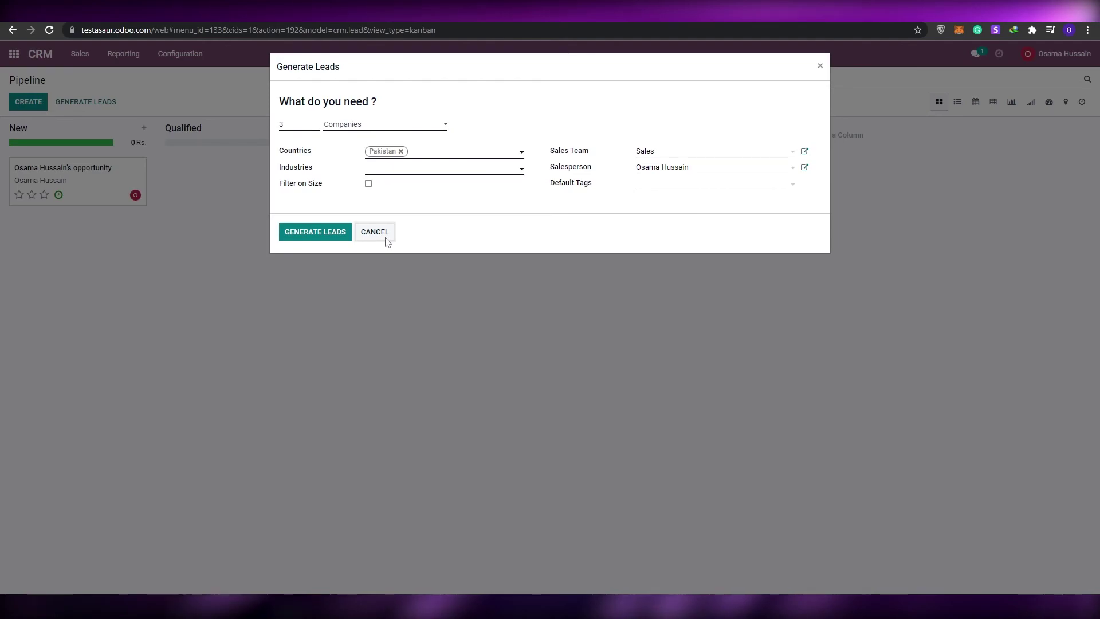
left_click(387, 241)
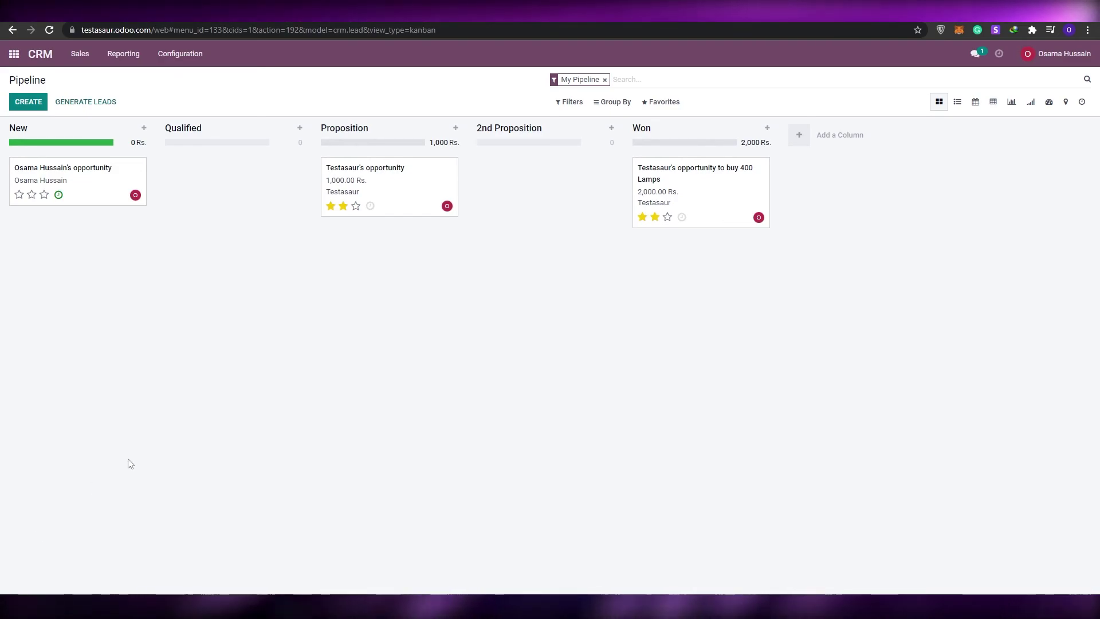
mouse_move(695, 196)
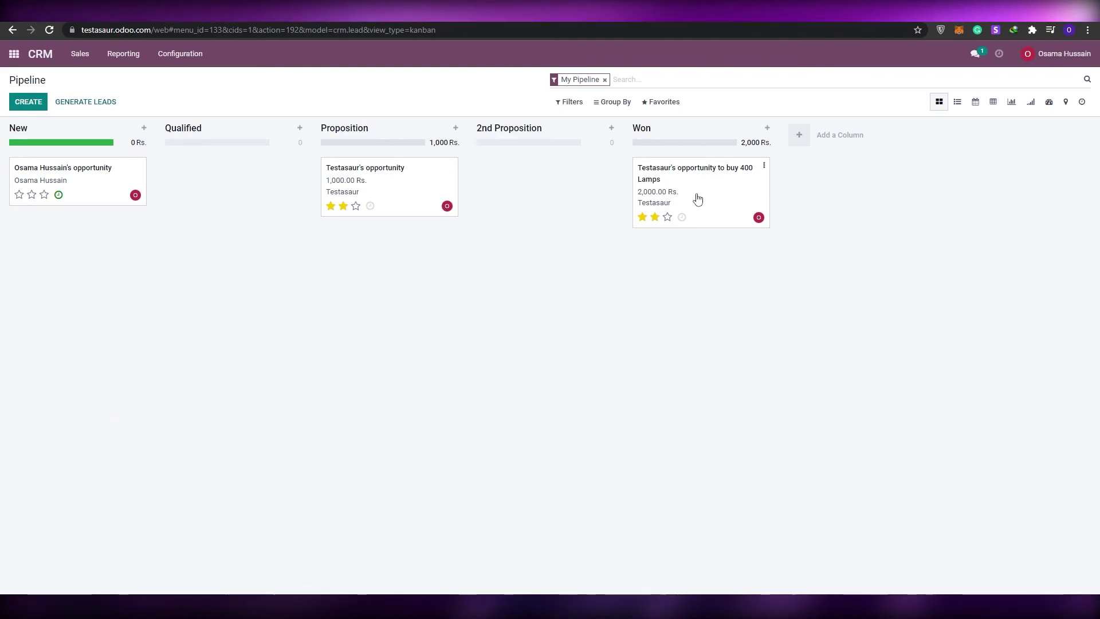
Mark Testasaur's Proposition opportunity lost with reason 'We don't have people/skills', then return to the pipeline
left_click(343, 184)
left_click(63, 107)
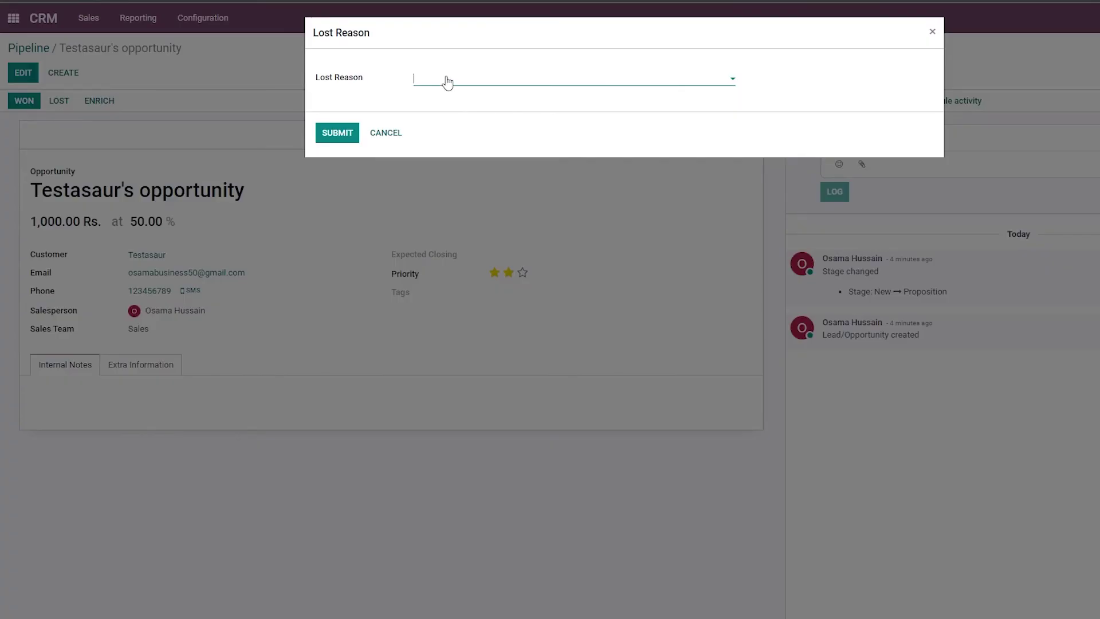
left_click(447, 83)
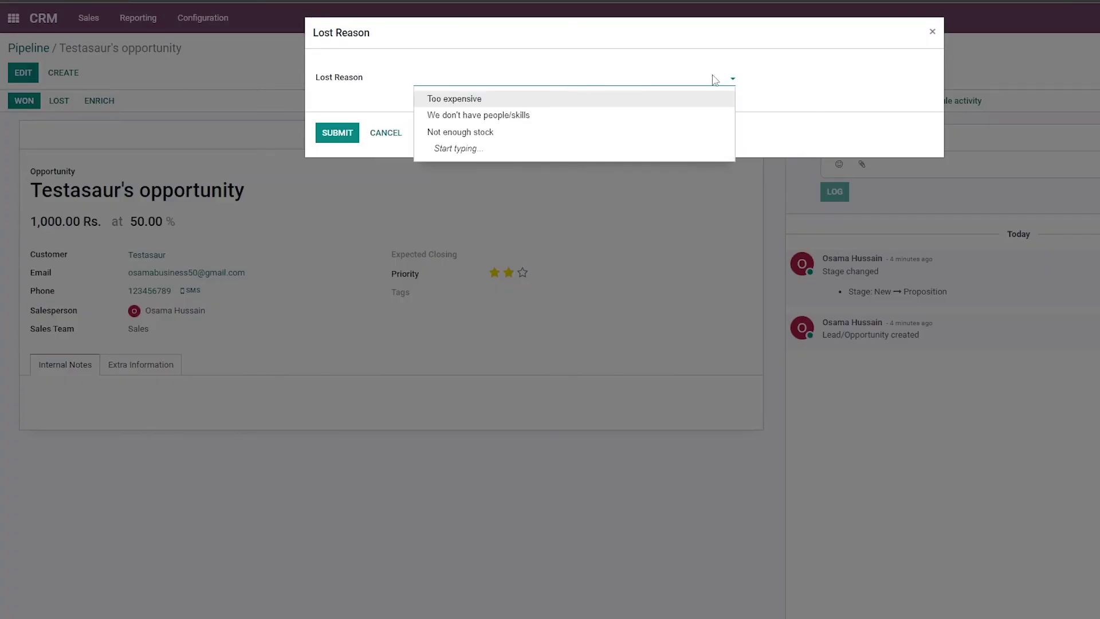
left_click(443, 147)
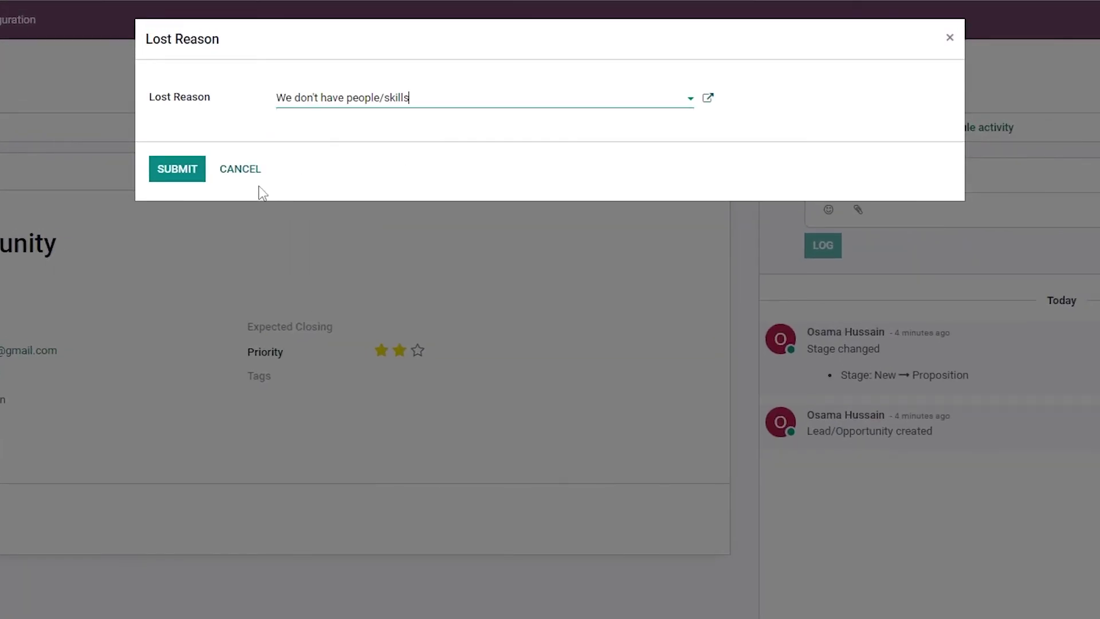
left_click(177, 168)
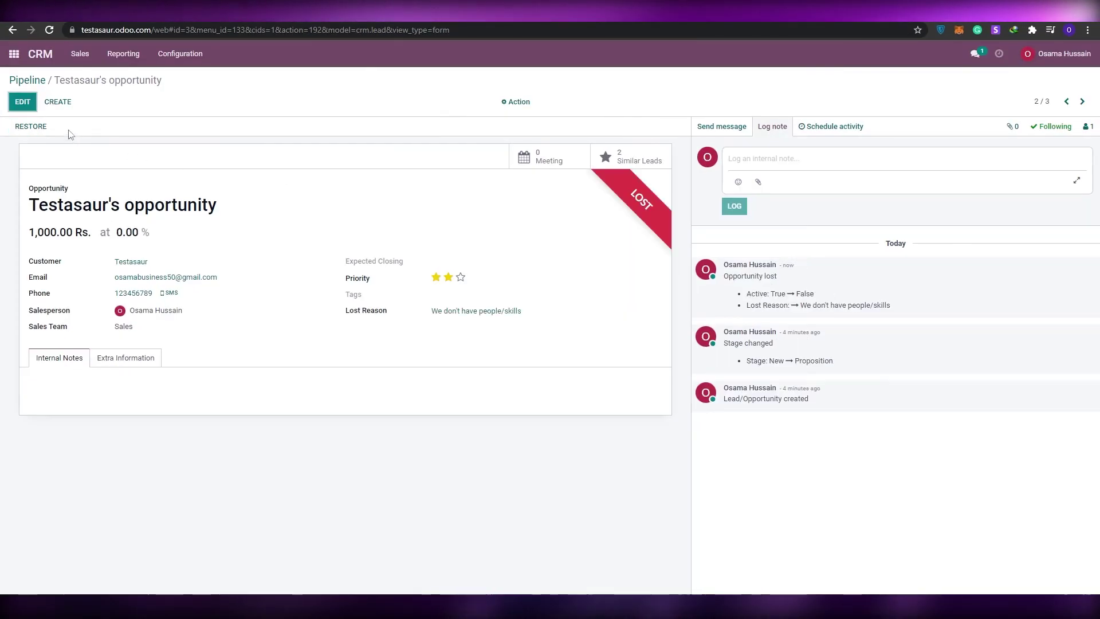
left_click(12, 32)
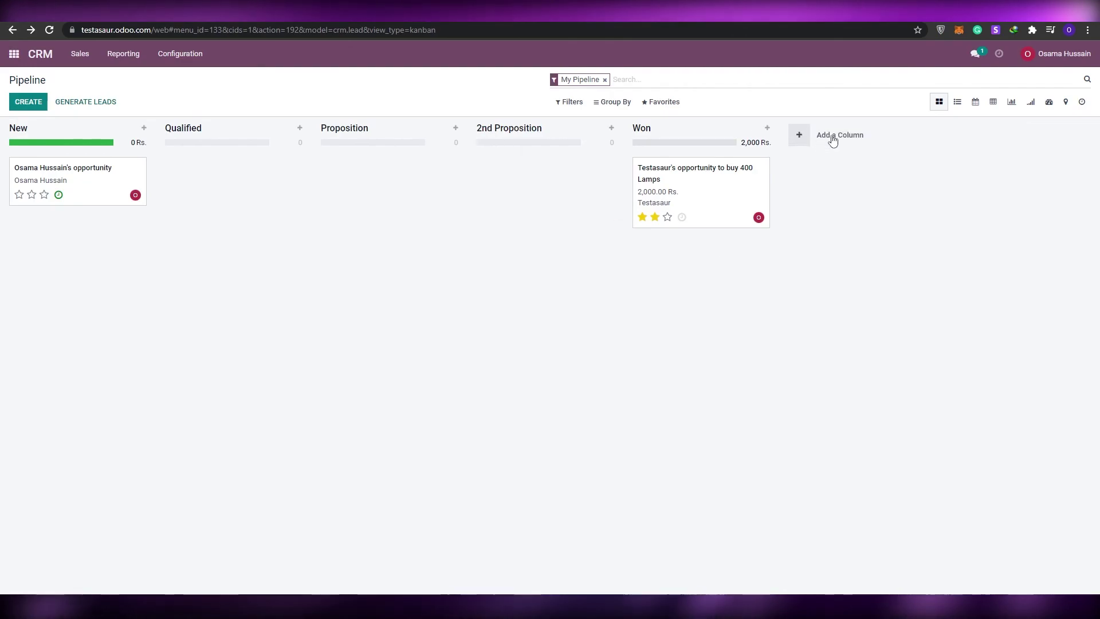
Filter the pipeline to show only lost opportunities
mouse_move(75, 140)
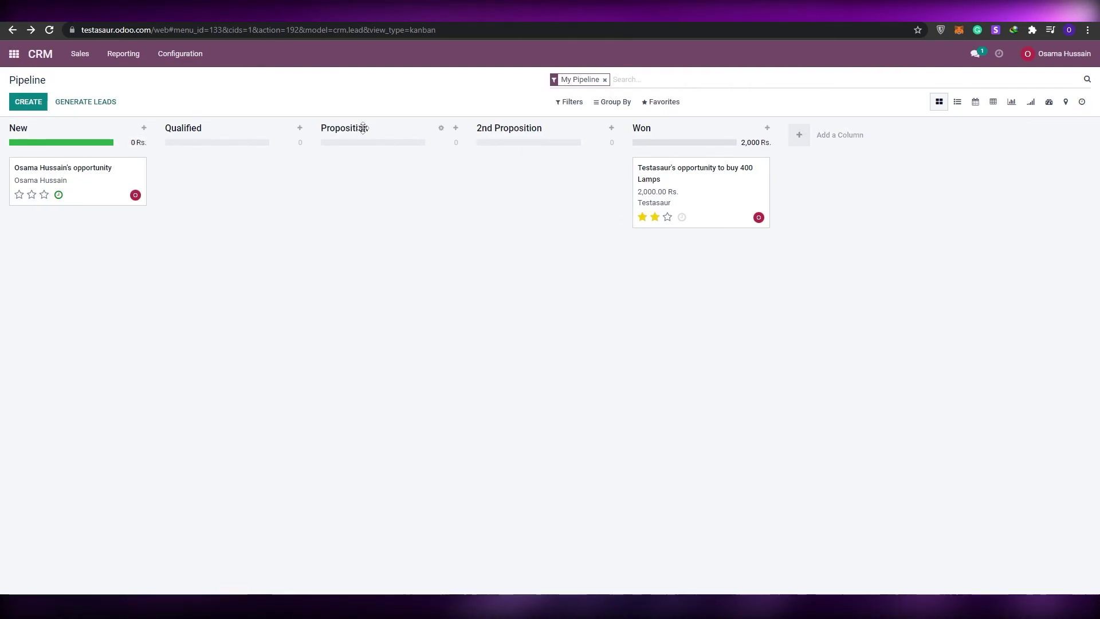
left_click(571, 104)
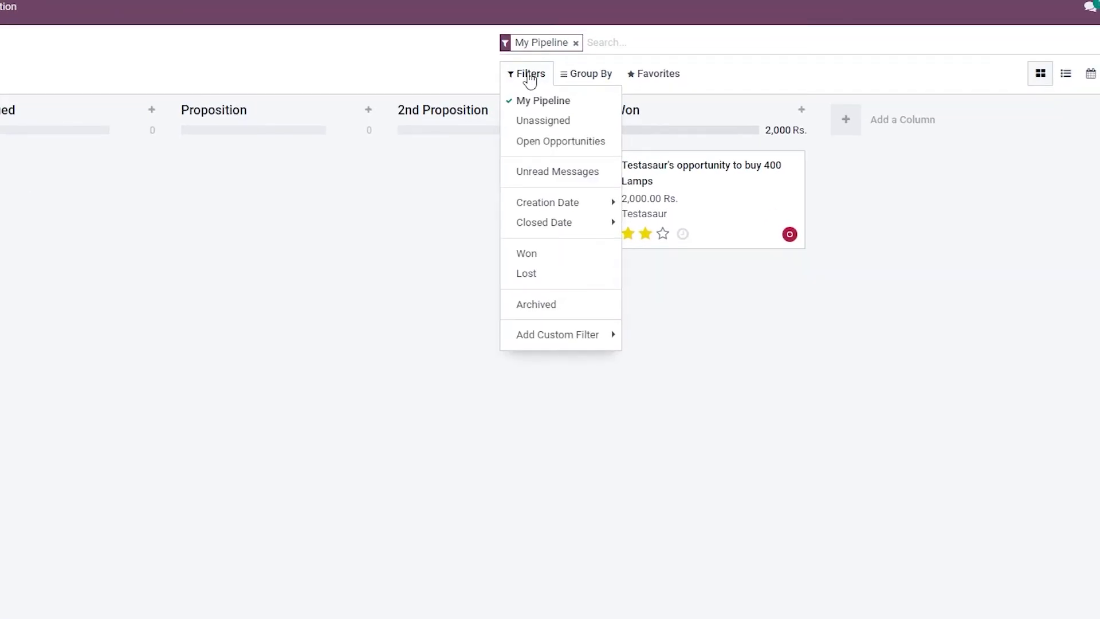
left_click(526, 274)
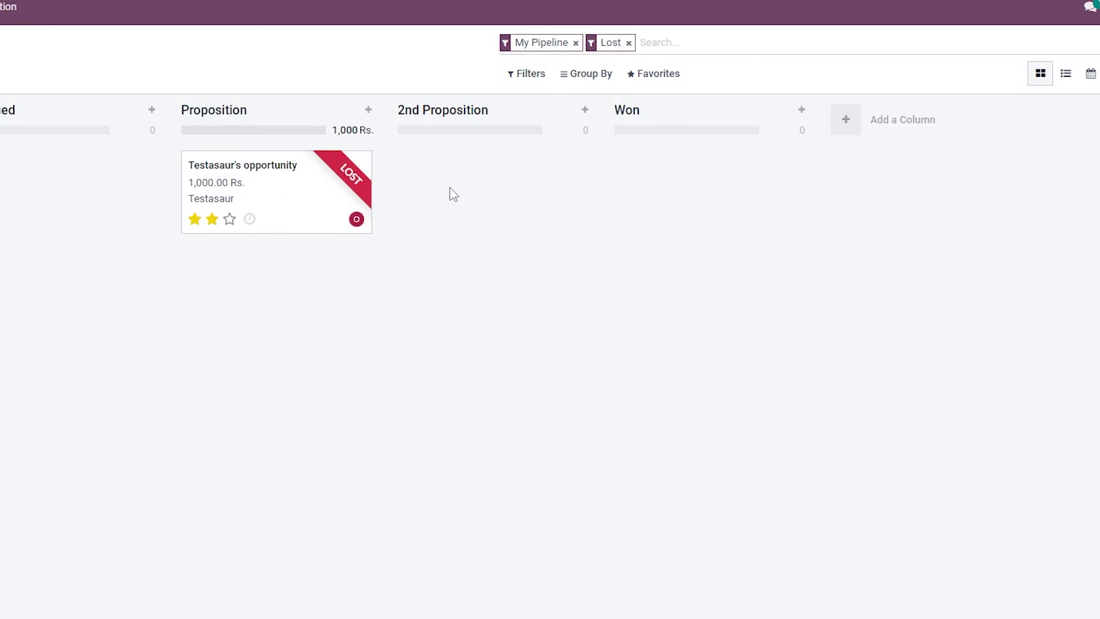
left_click(531, 74)
Add a 'Lost' stage, move Testasaur's lost opportunity into it, and clear the Lost filter
left_click_drag(280, 179, 576, 108)
left_click(898, 140)
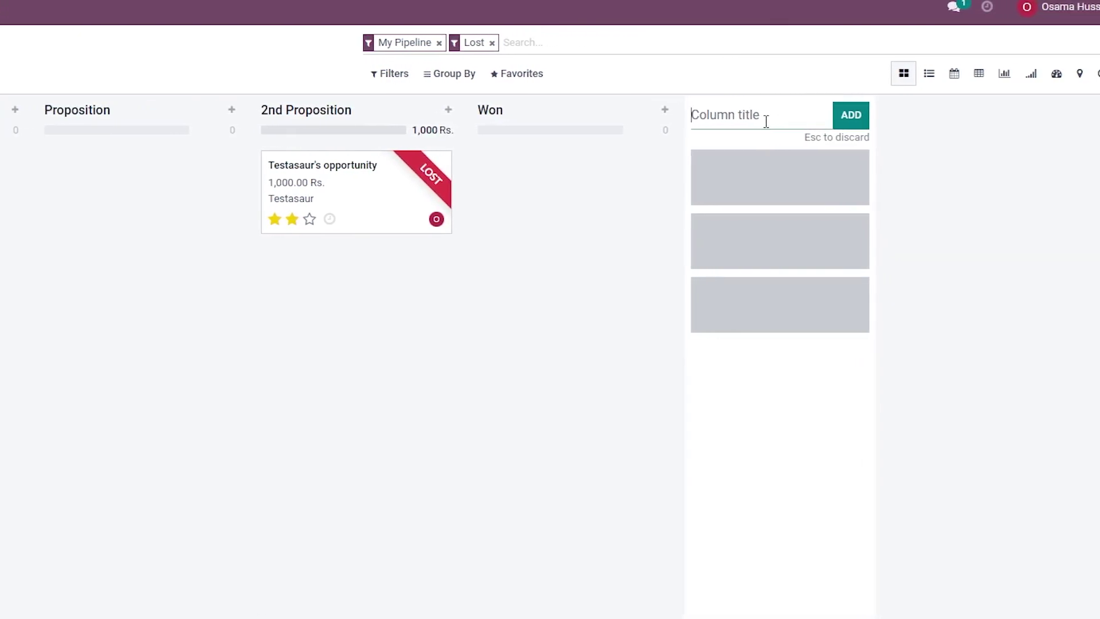
left_click_drag(454, 204, 946, 180)
left_click_drag(785, 180, 782, 185)
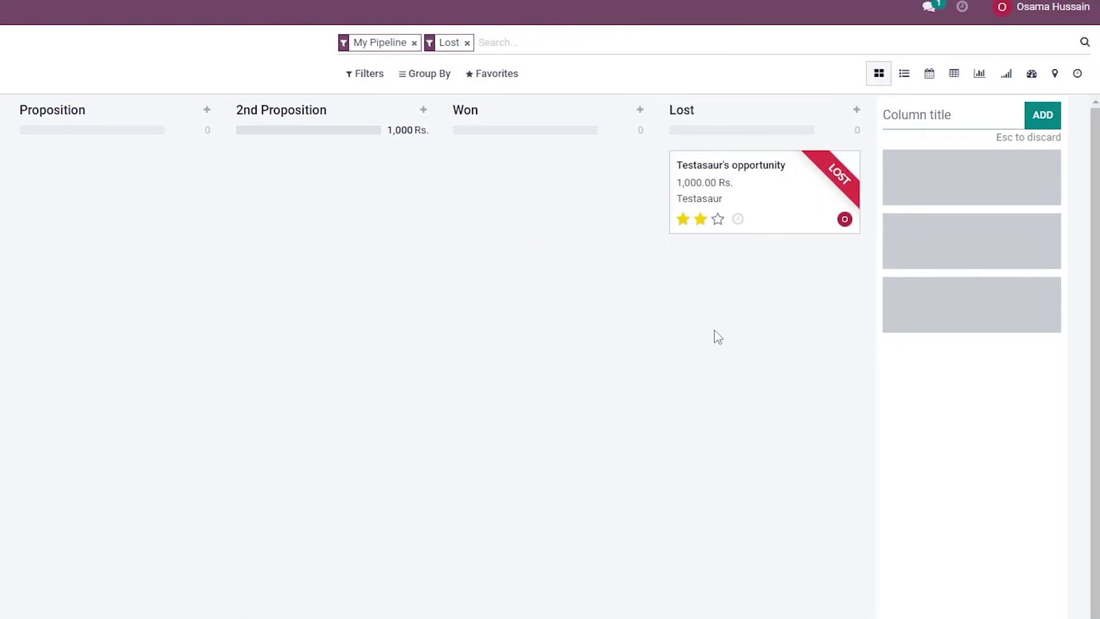
left_click(467, 43)
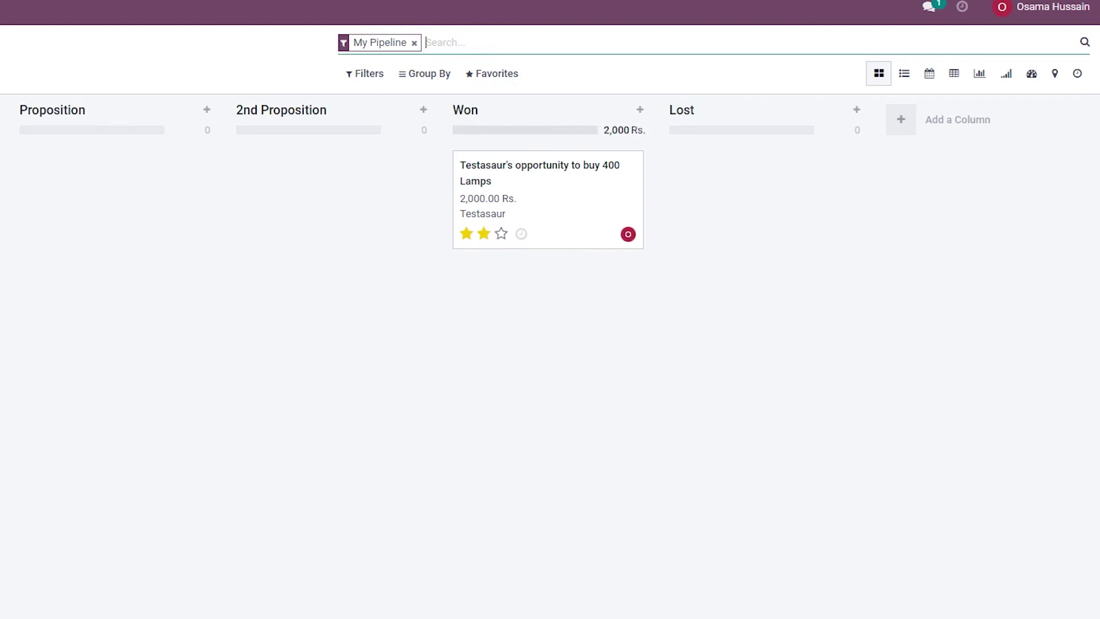